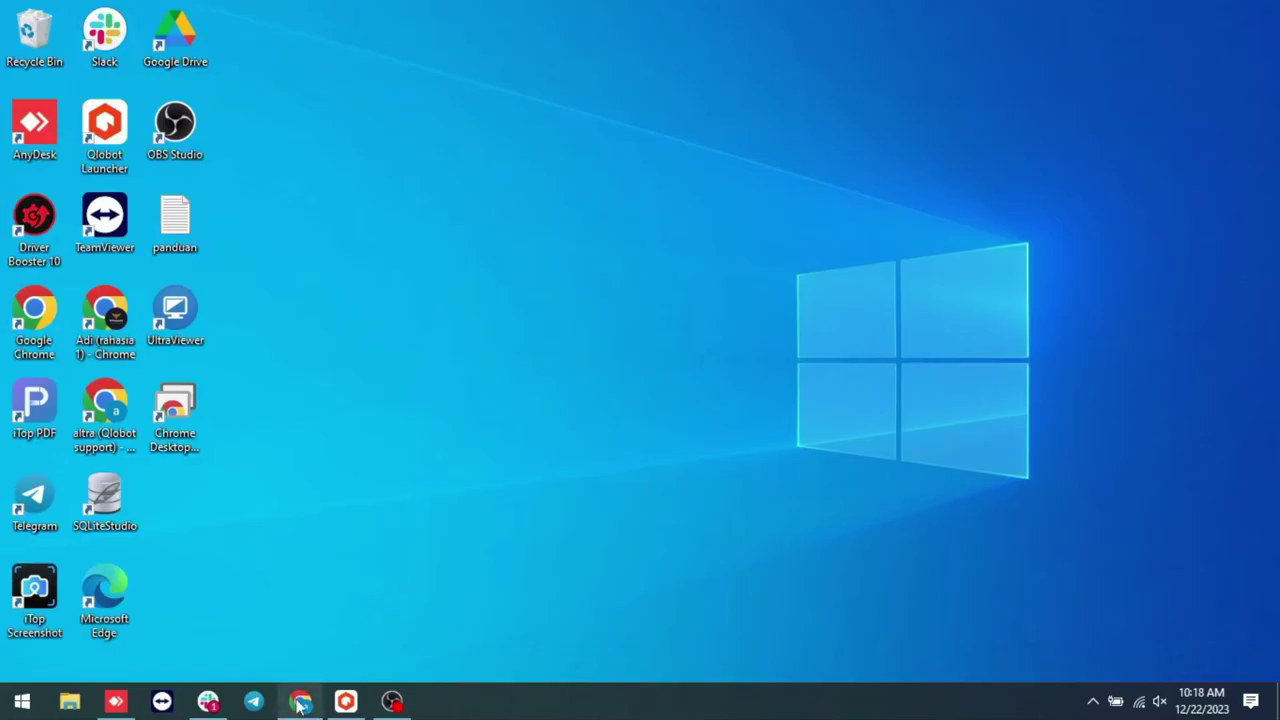
- In Qlobot Launcher in Chrome, open the gamis collection with the Export function of Grabber Uploader Products
left_click(300, 701)
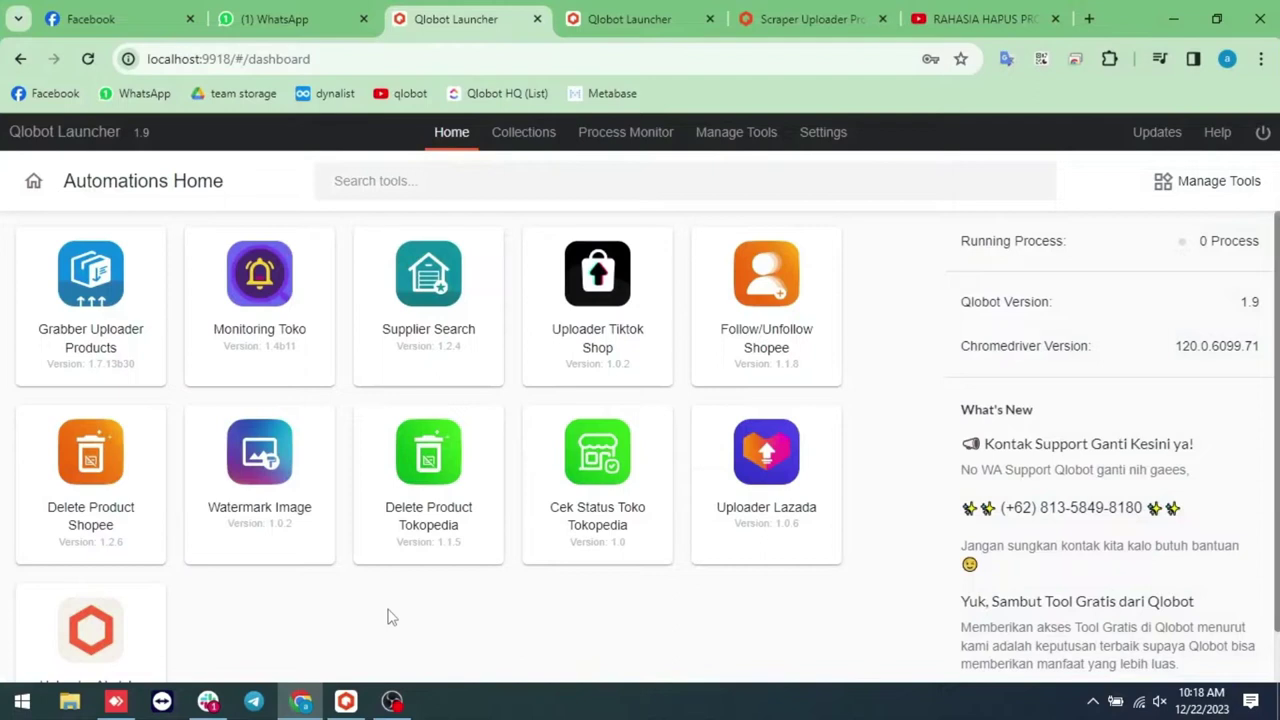
left_click(517, 140)
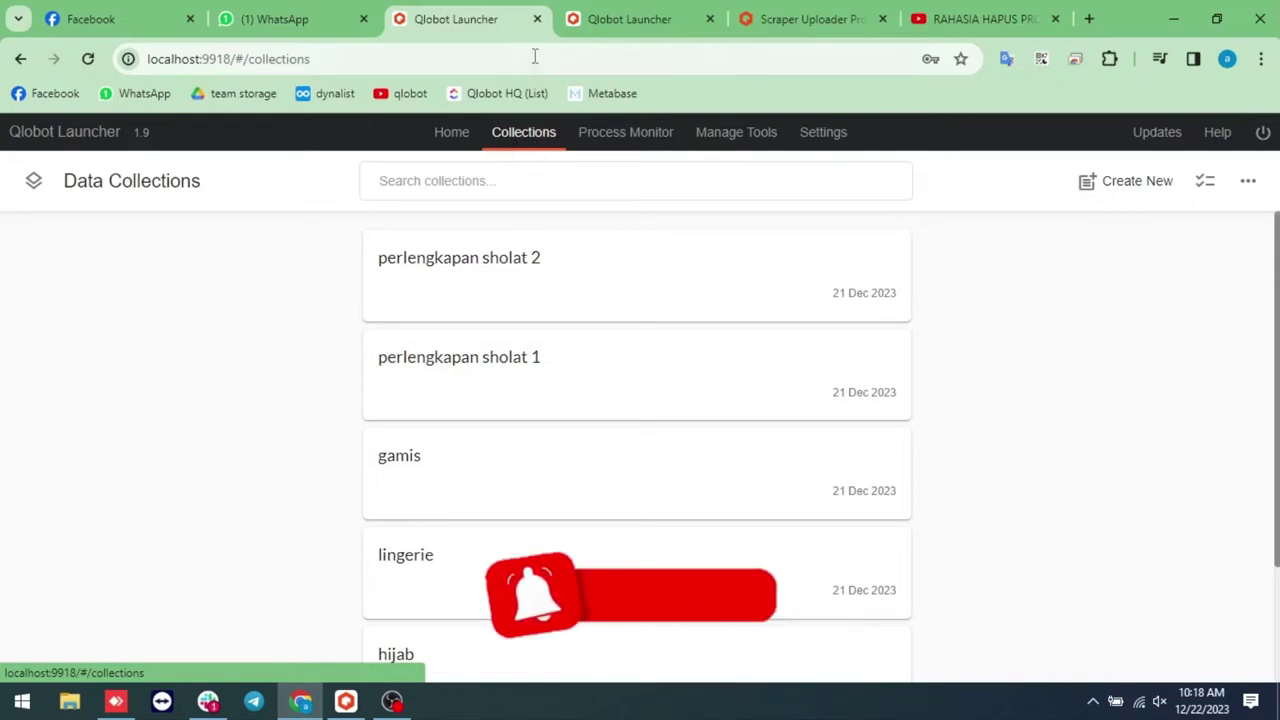
left_click(496, 451)
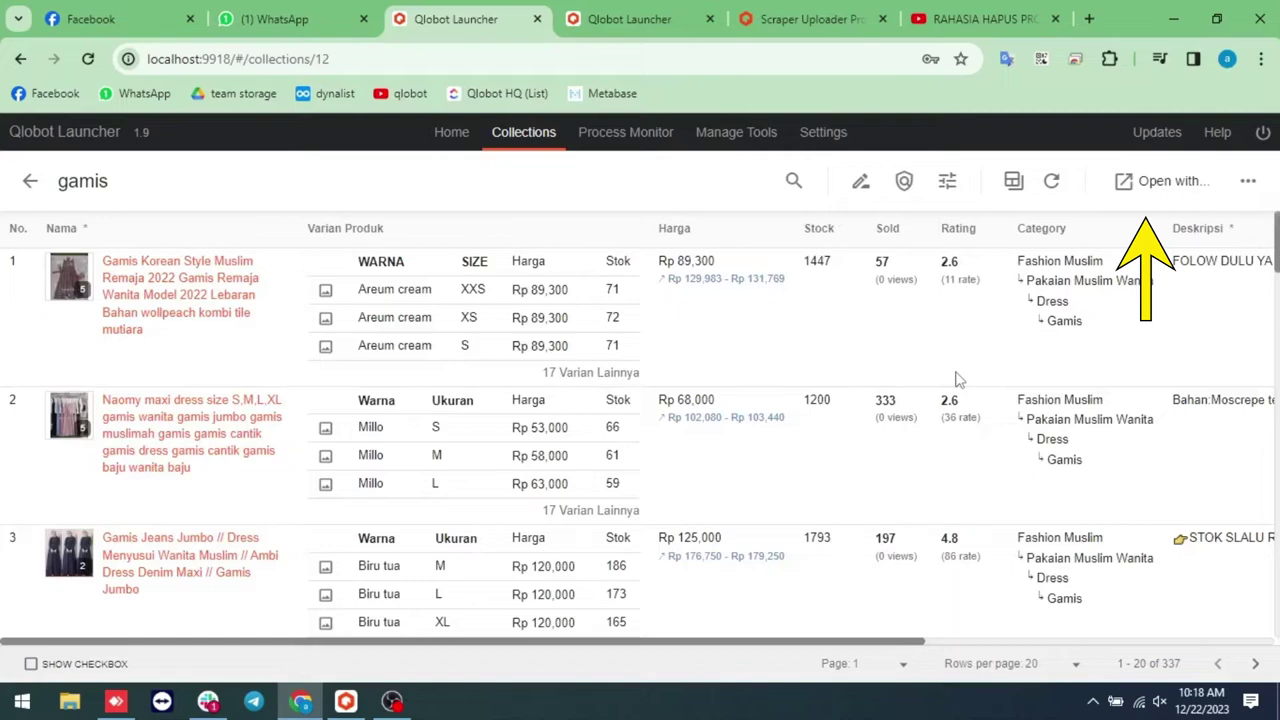
left_click(1147, 183)
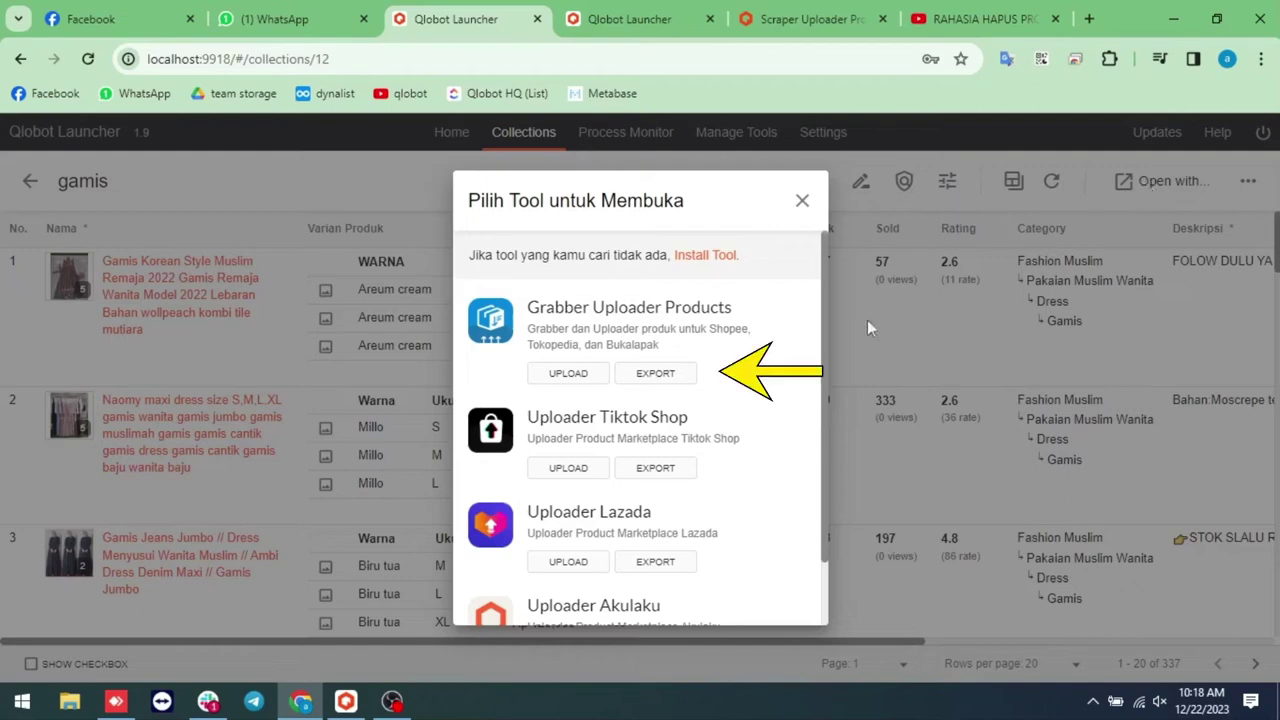
left_click(656, 373)
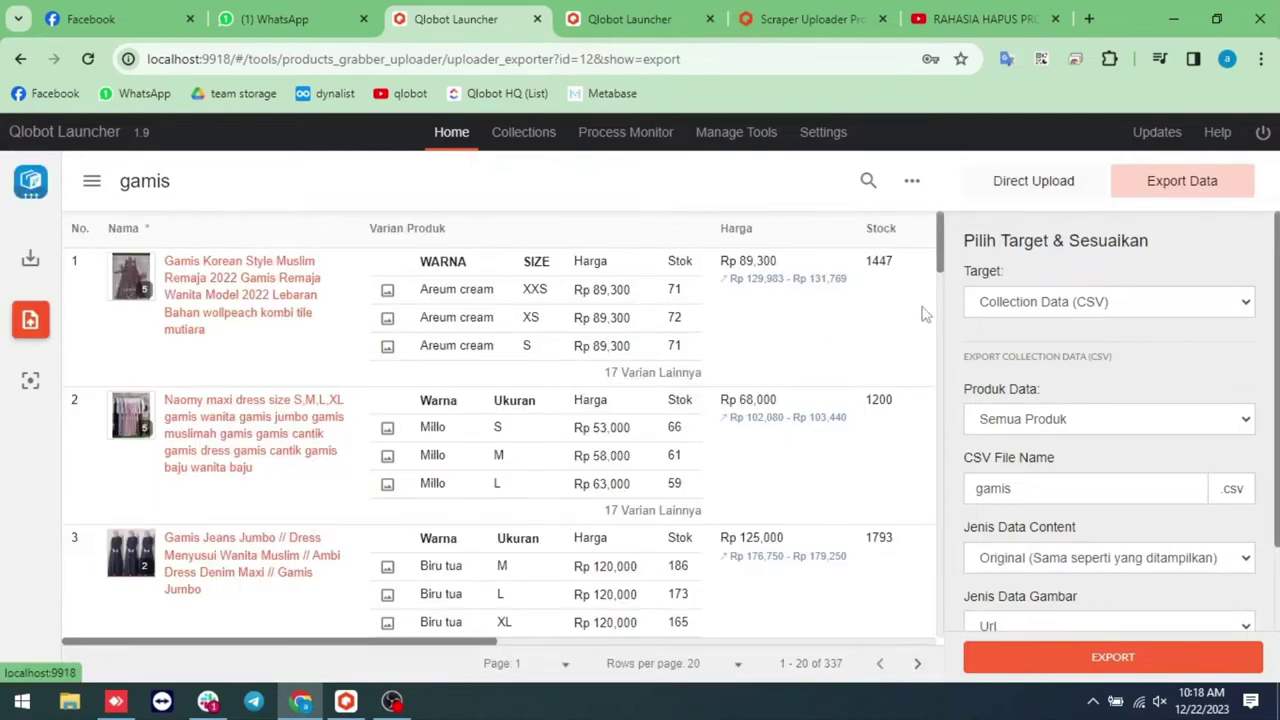
- Try Shopee Mass Upload as the export target and return the target to Collection Data (CSV)
left_click(1045, 303)
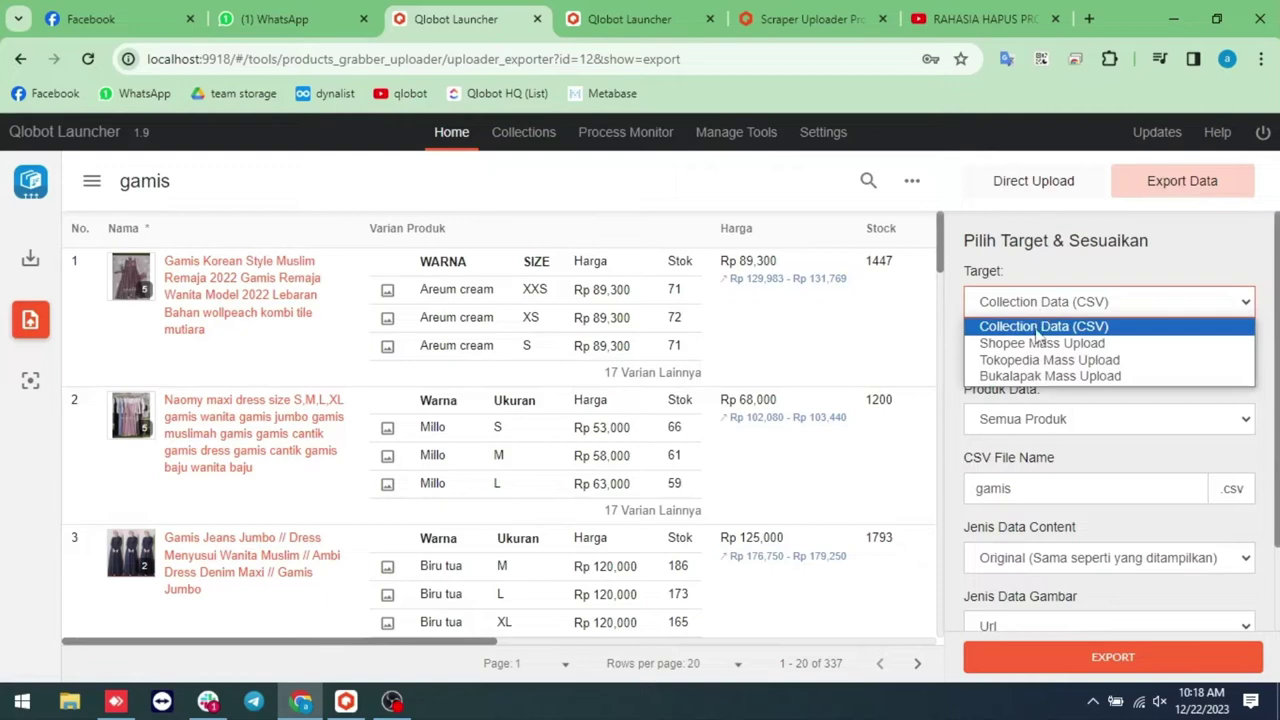
left_click(1042, 343)
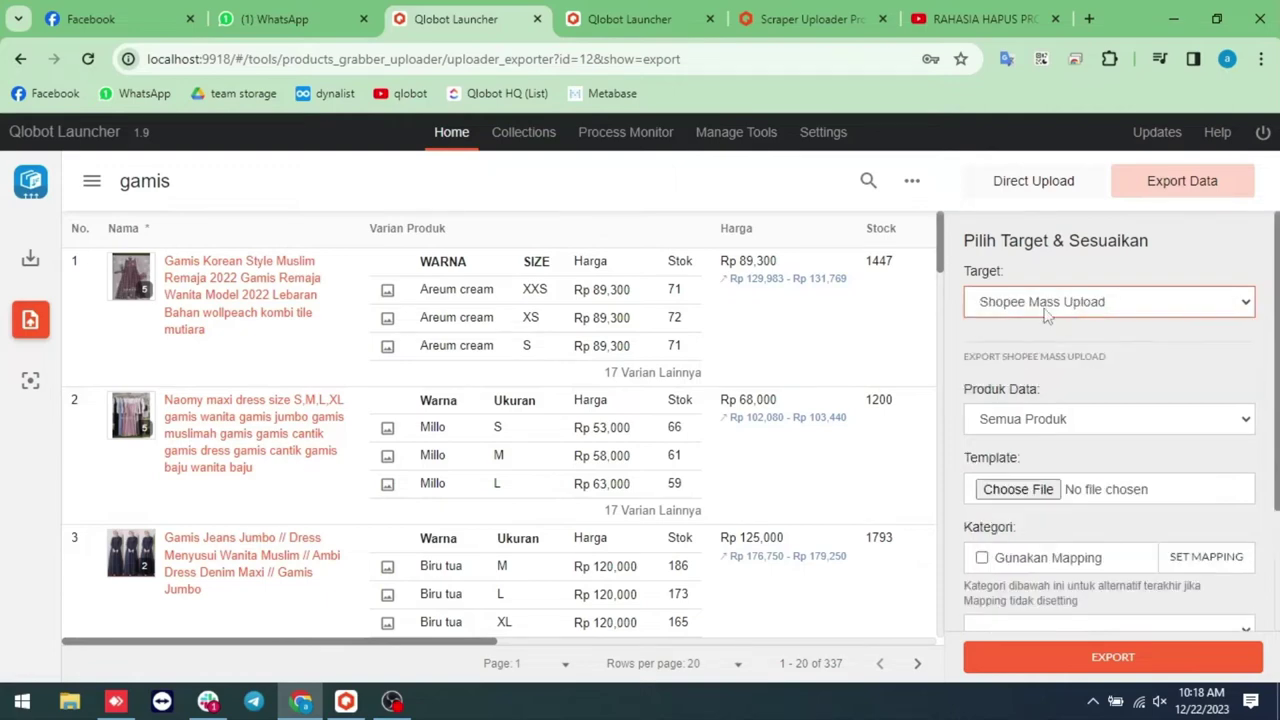
left_click(1047, 313)
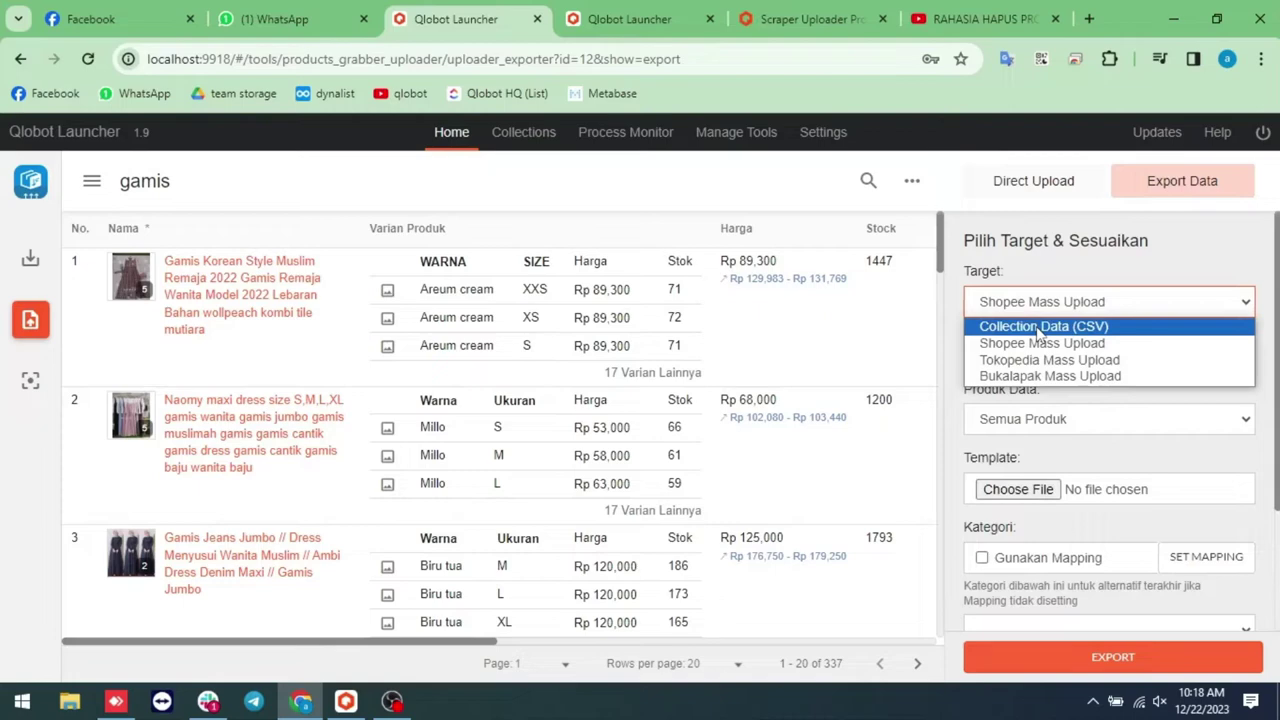
left_click(1040, 329)
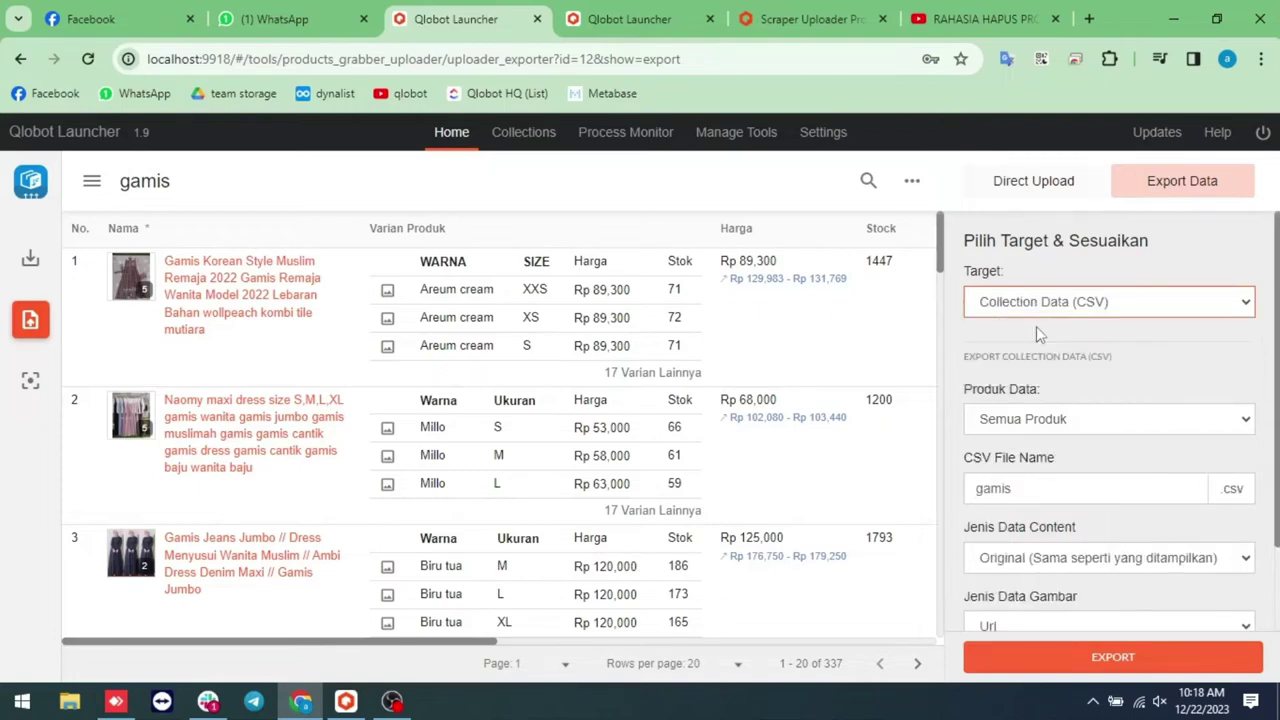
- Limit the exported product data with Pilih berdasarkan range, from product 1 to 200
scroll(1036, 380, "down", 1)
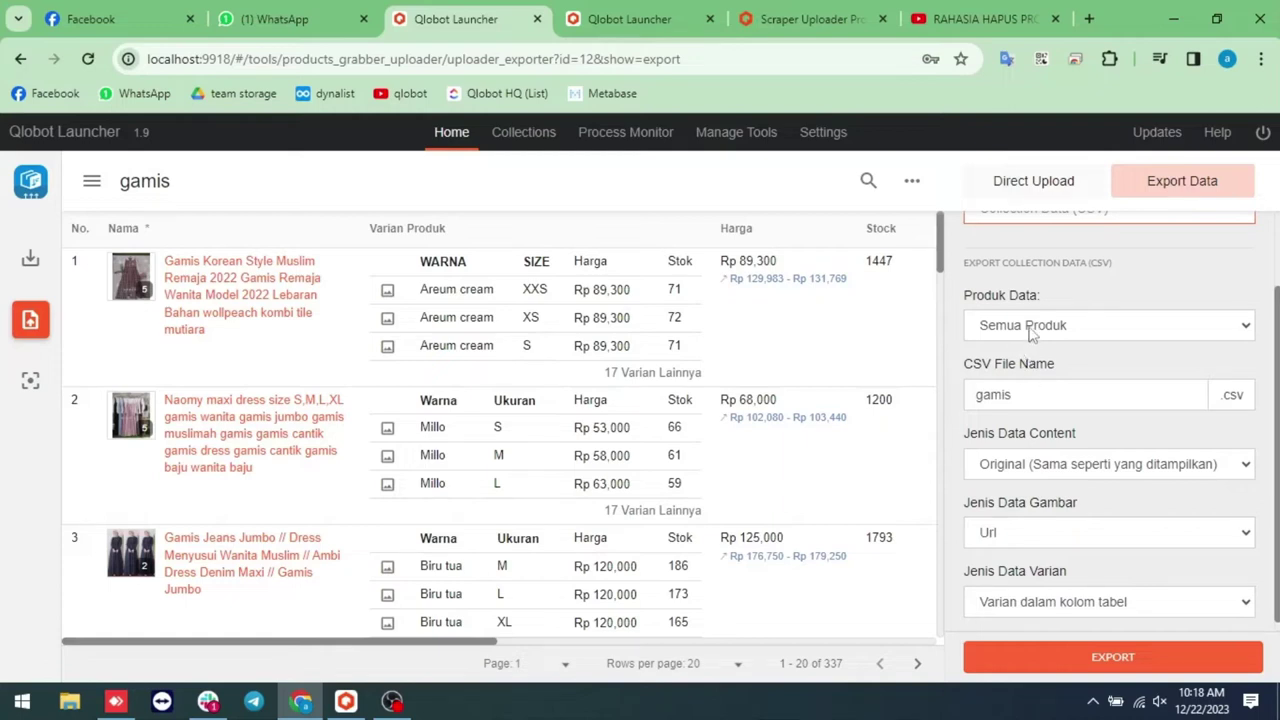
left_click(1031, 330)
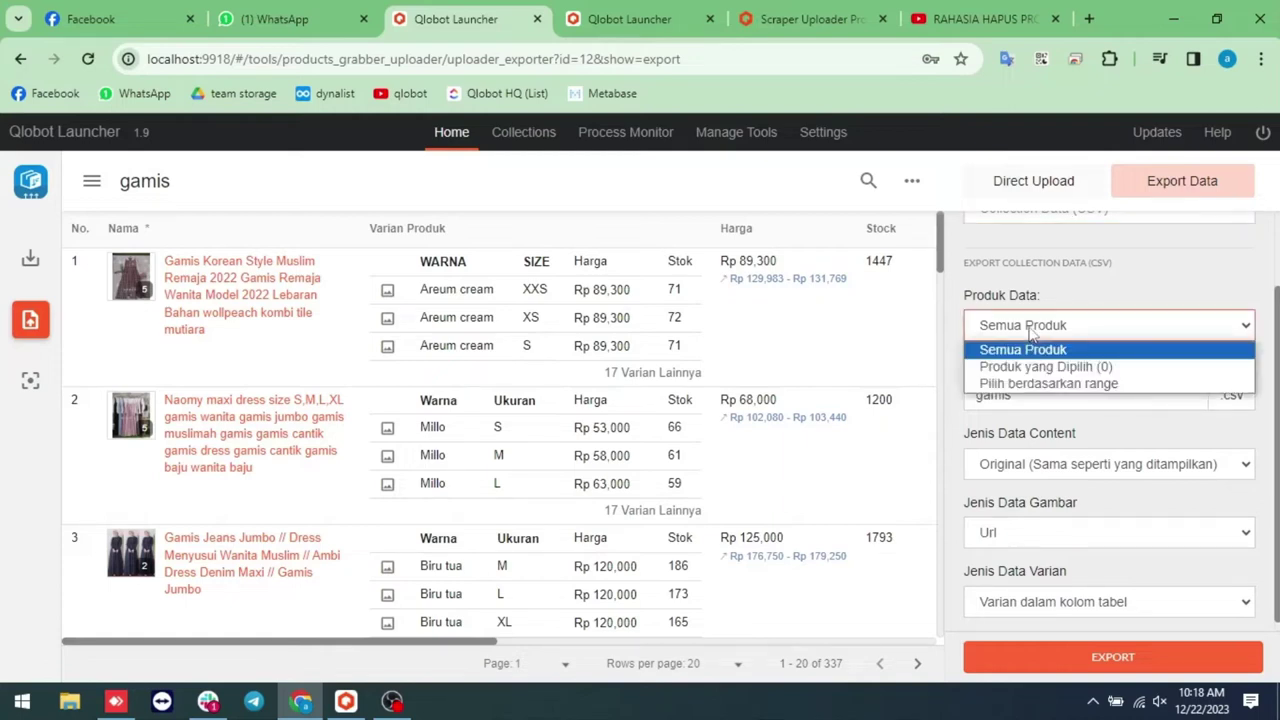
left_click(1036, 385)
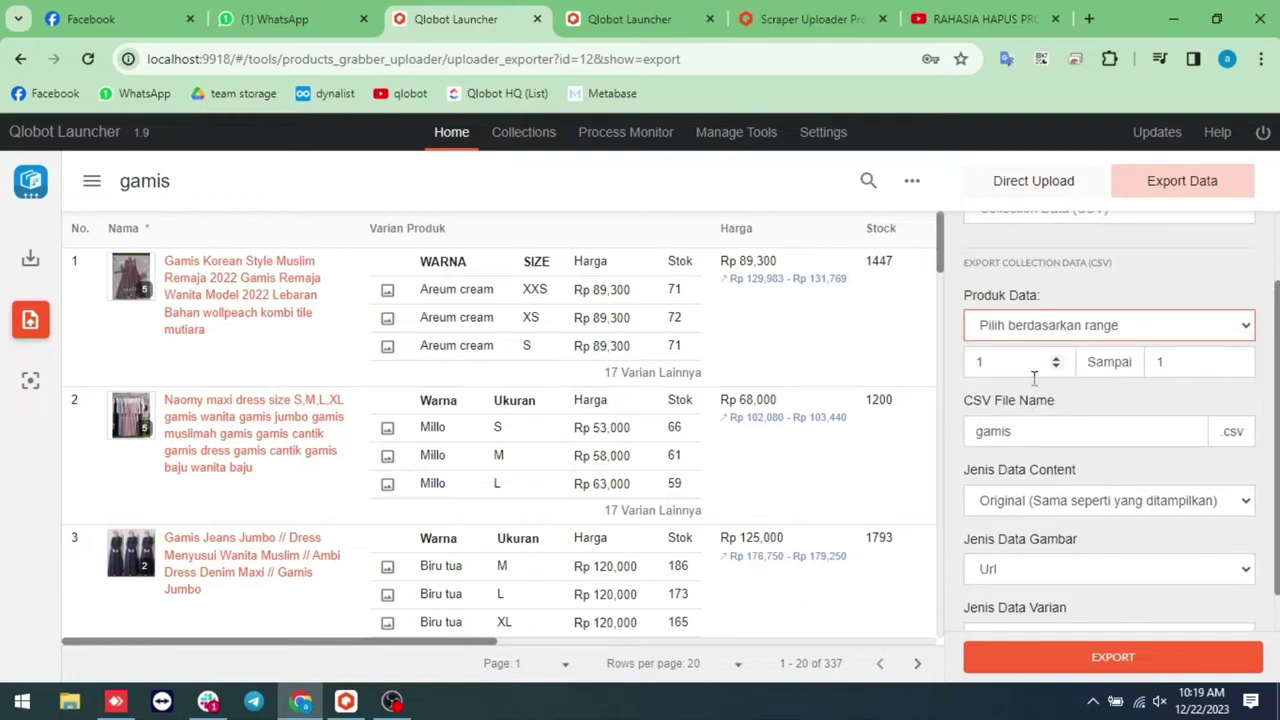
double_click(1150, 365)
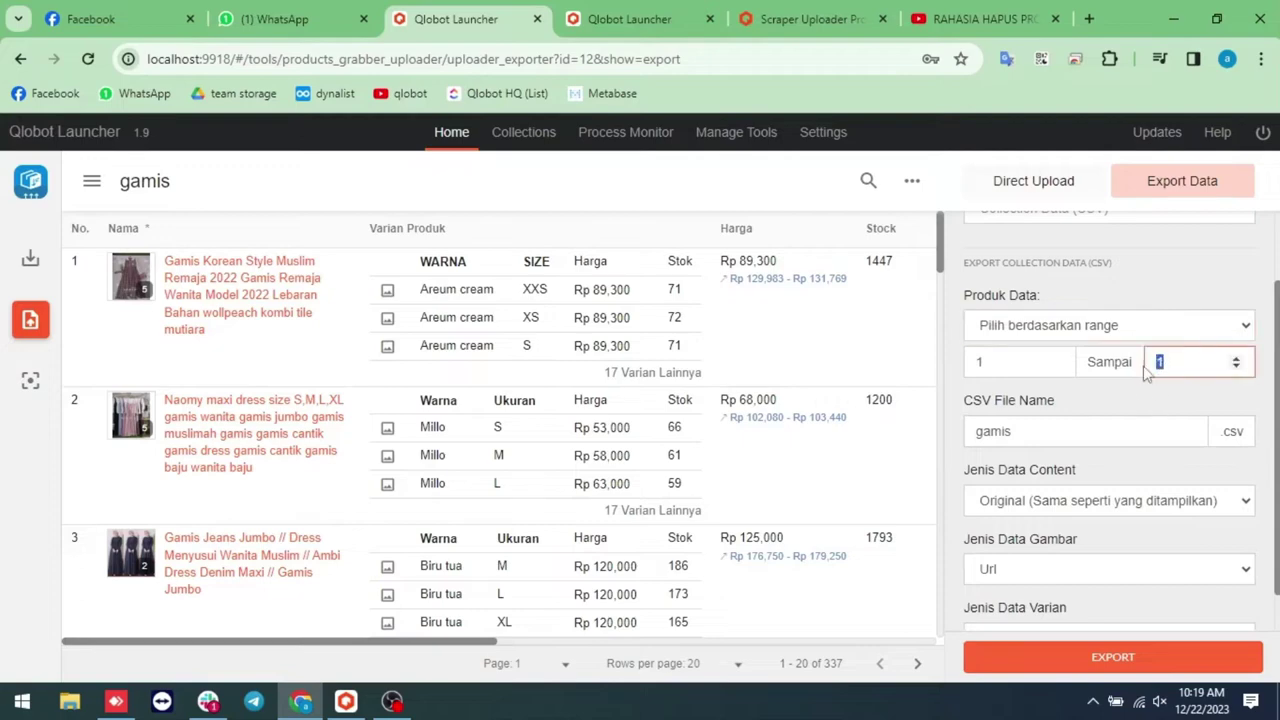
type("200")
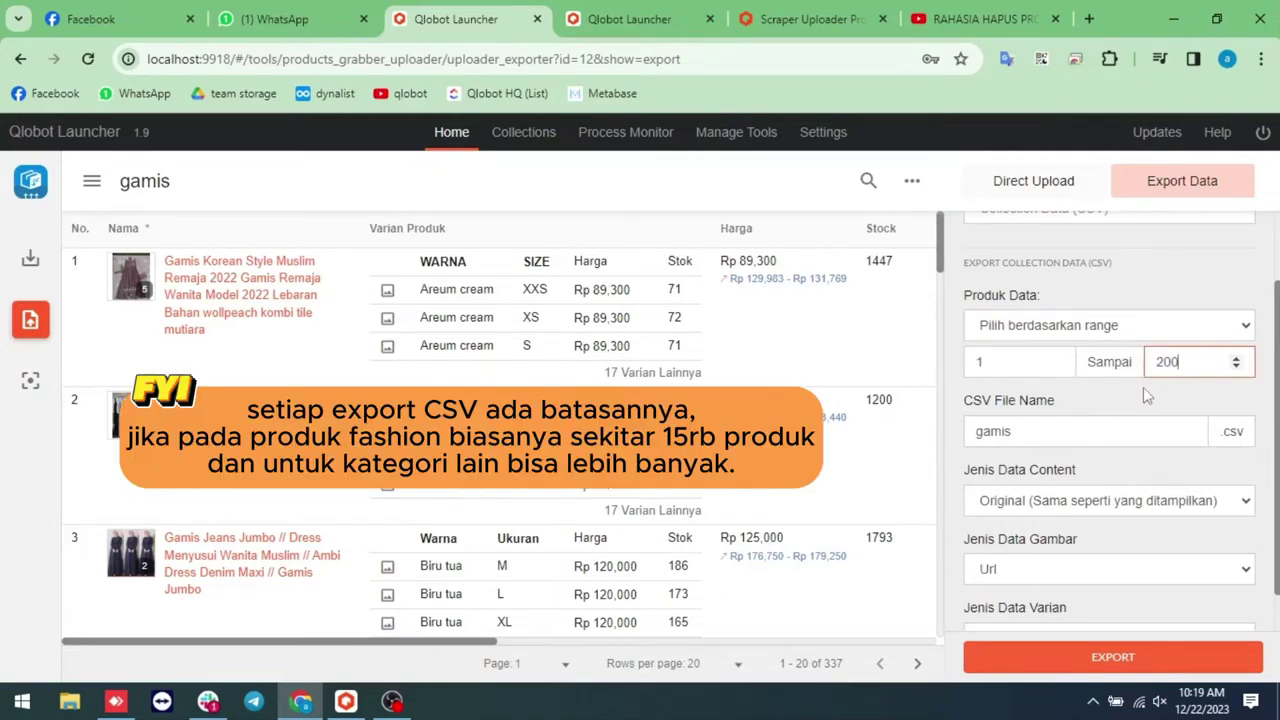
left_click(1143, 387)
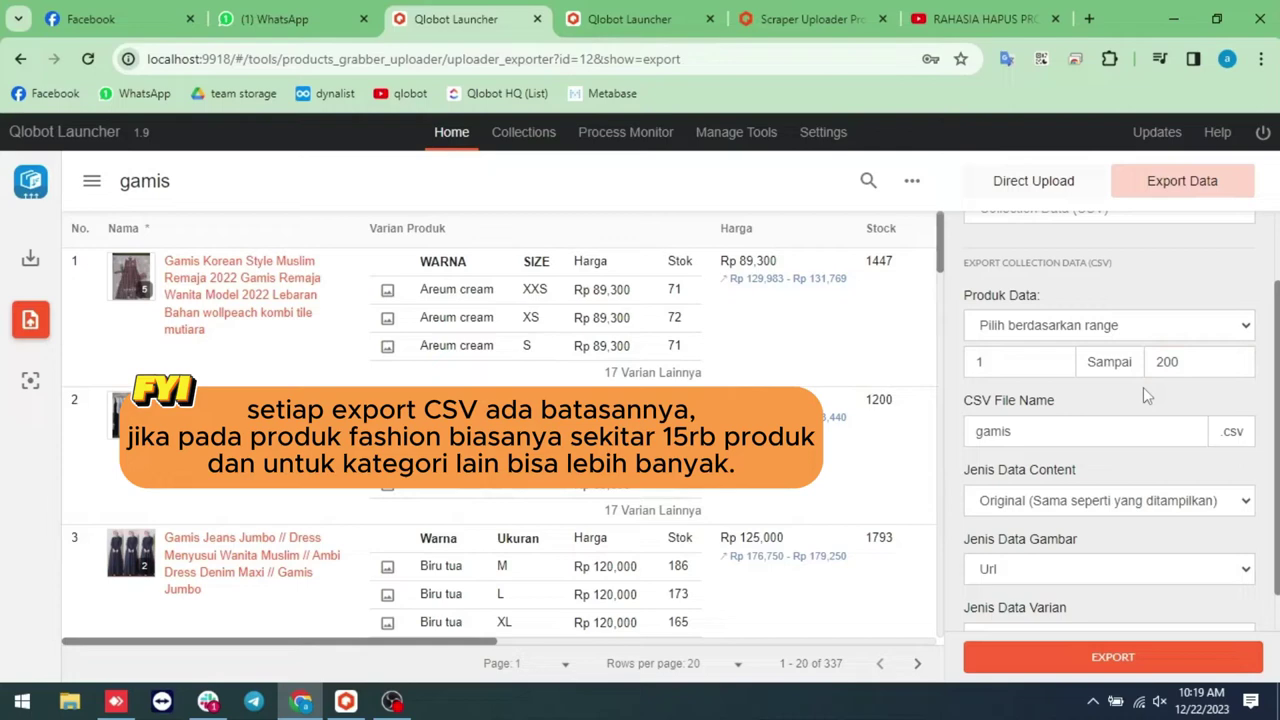
- Name the CSV export file gamis 2
left_click(1127, 424)
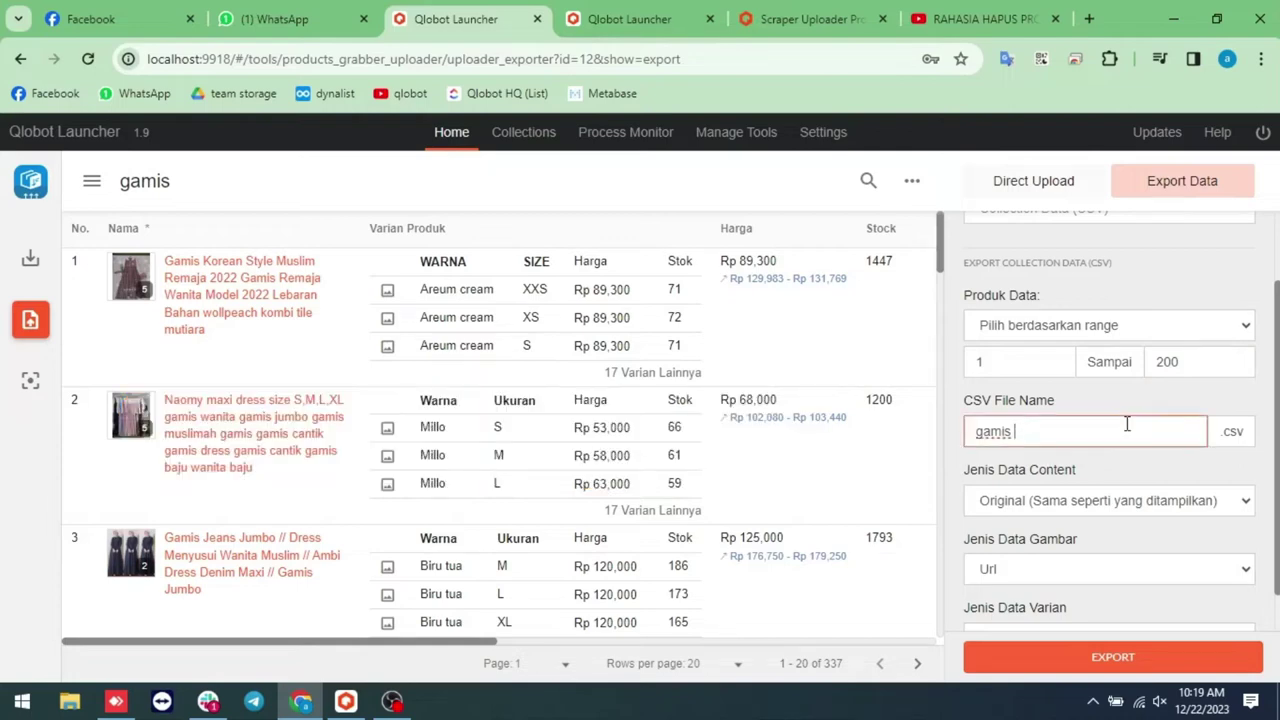
type("2")
left_click(1127, 413)
- Choose Original (Sama seperti yang ditampilkan) for the content data, Url for the image data and Varian dalam kolom tabel for the variant data
left_click(1118, 500)
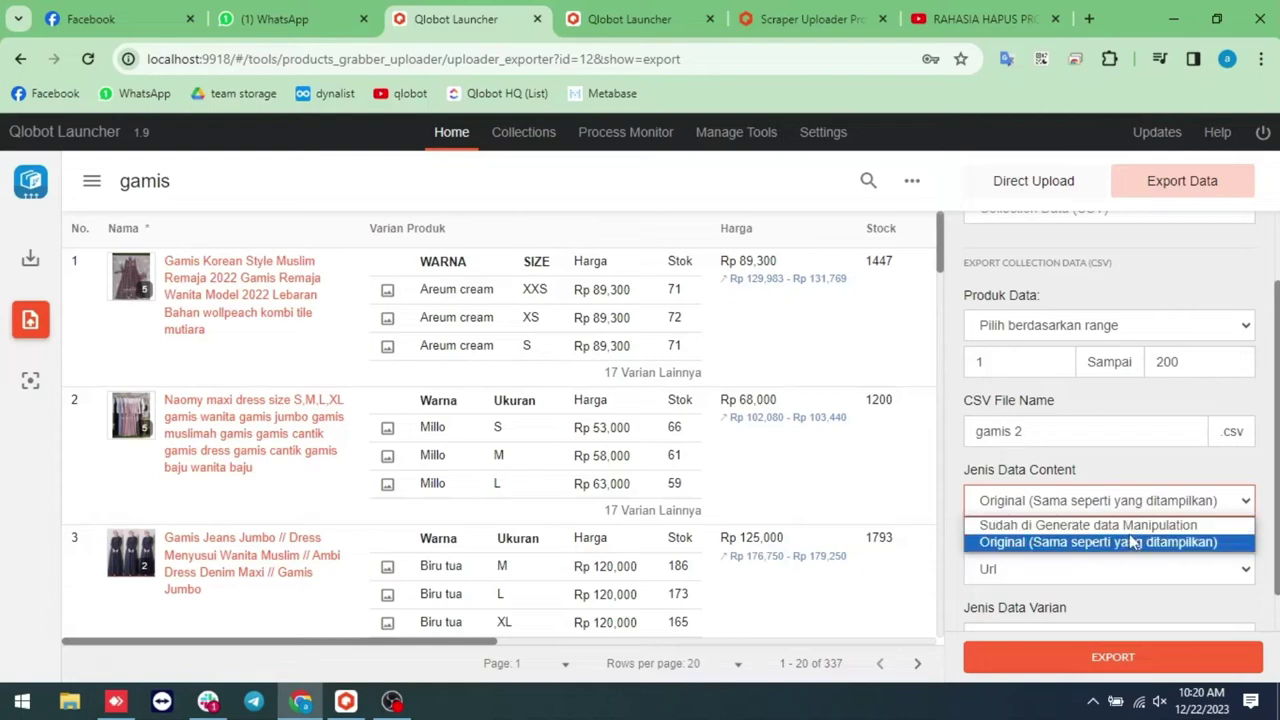
left_click(1112, 548)
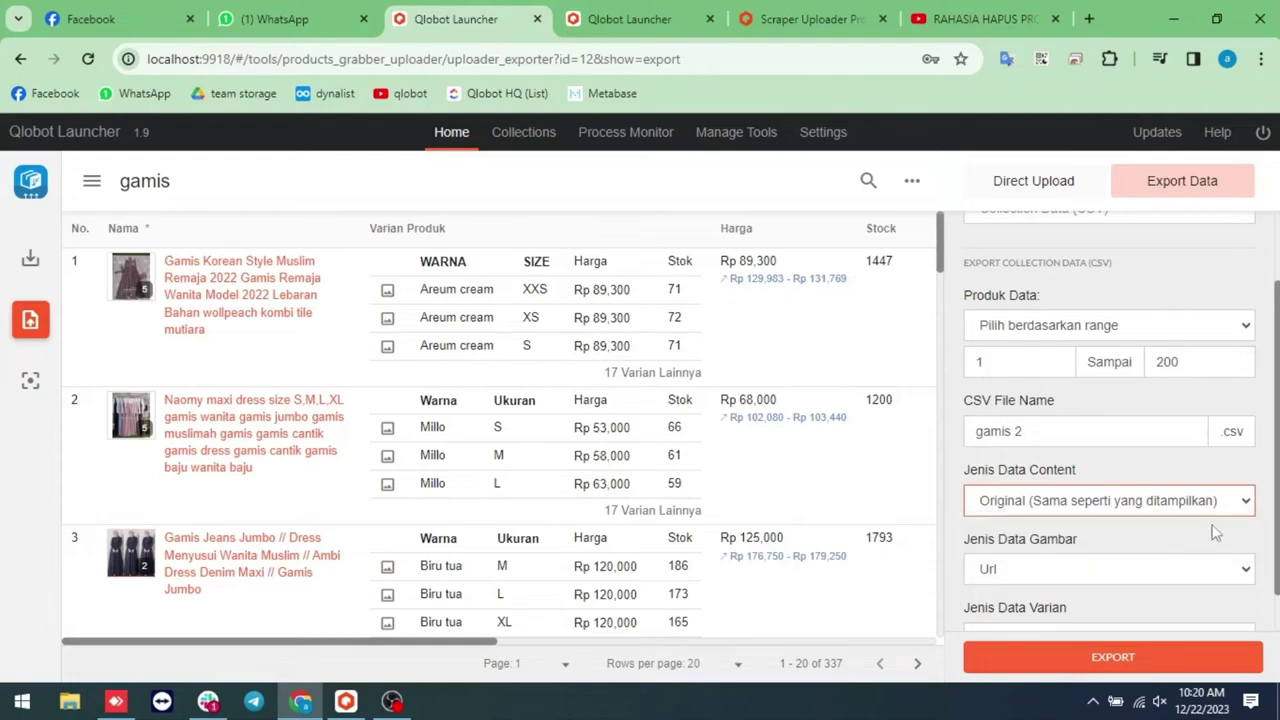
scroll(1215, 525, "down", 1)
left_click(1145, 524)
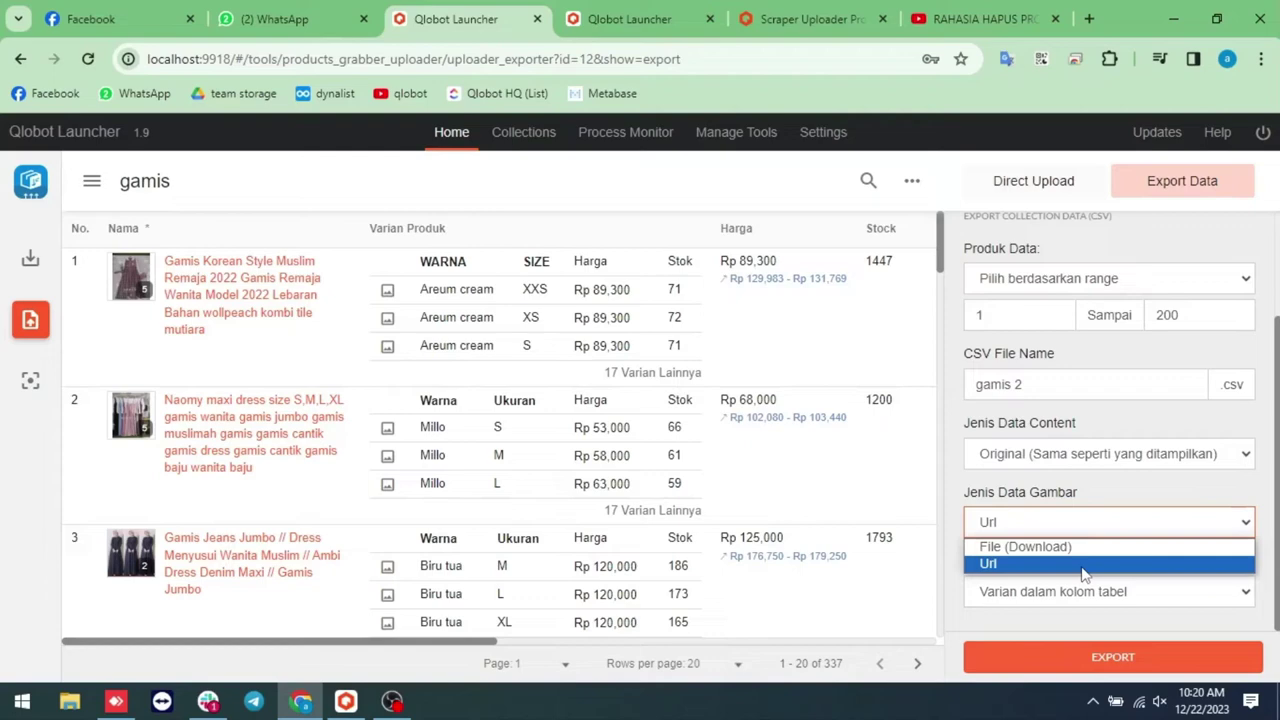
left_click(1083, 564)
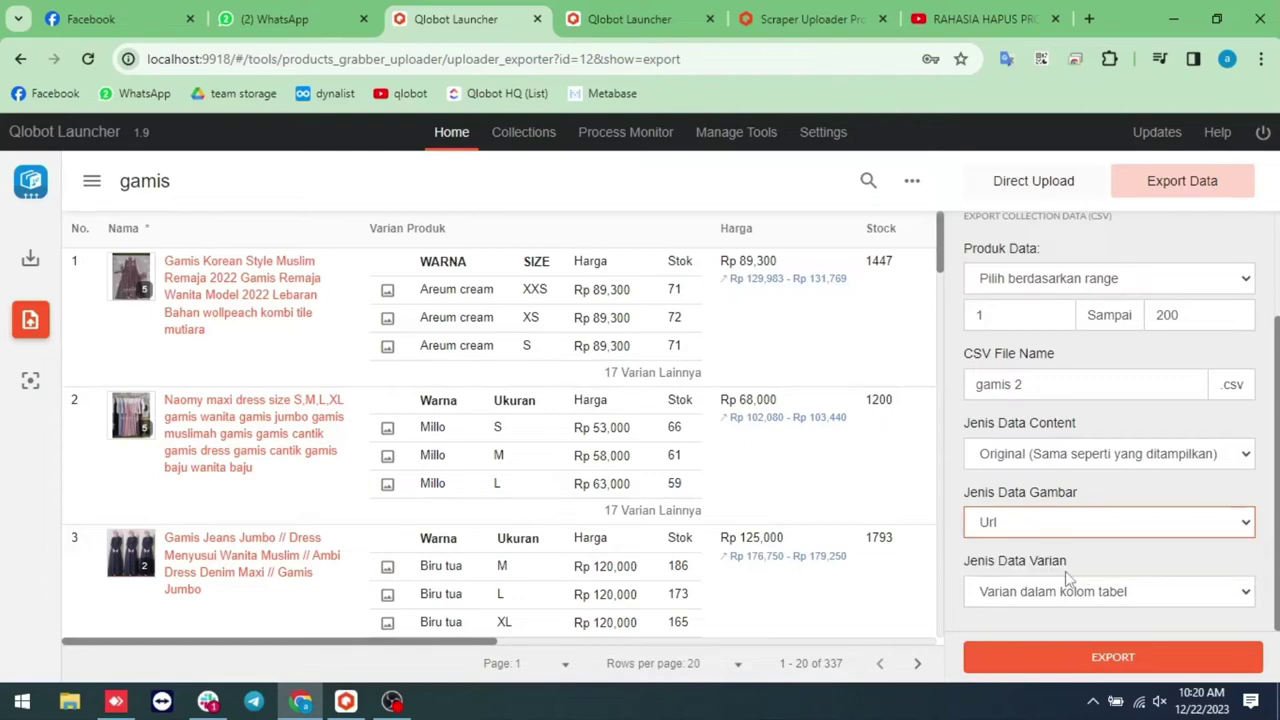
left_click(1052, 594)
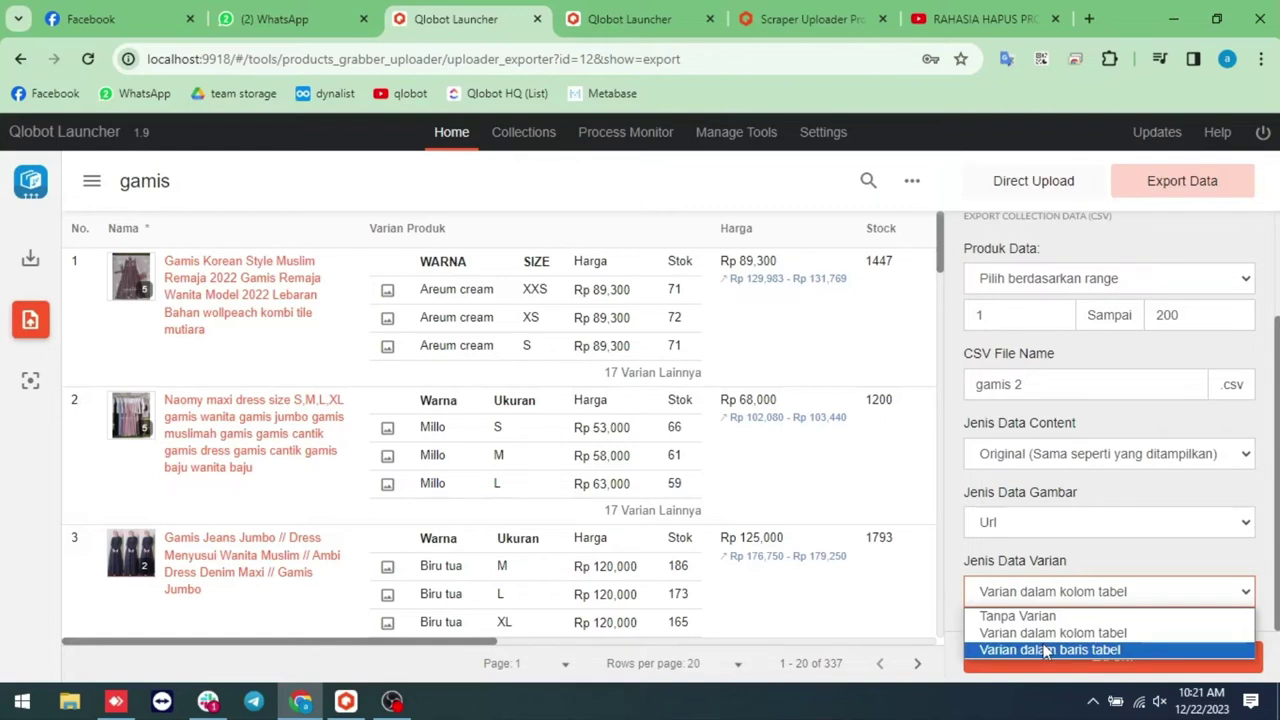
left_click(1055, 634)
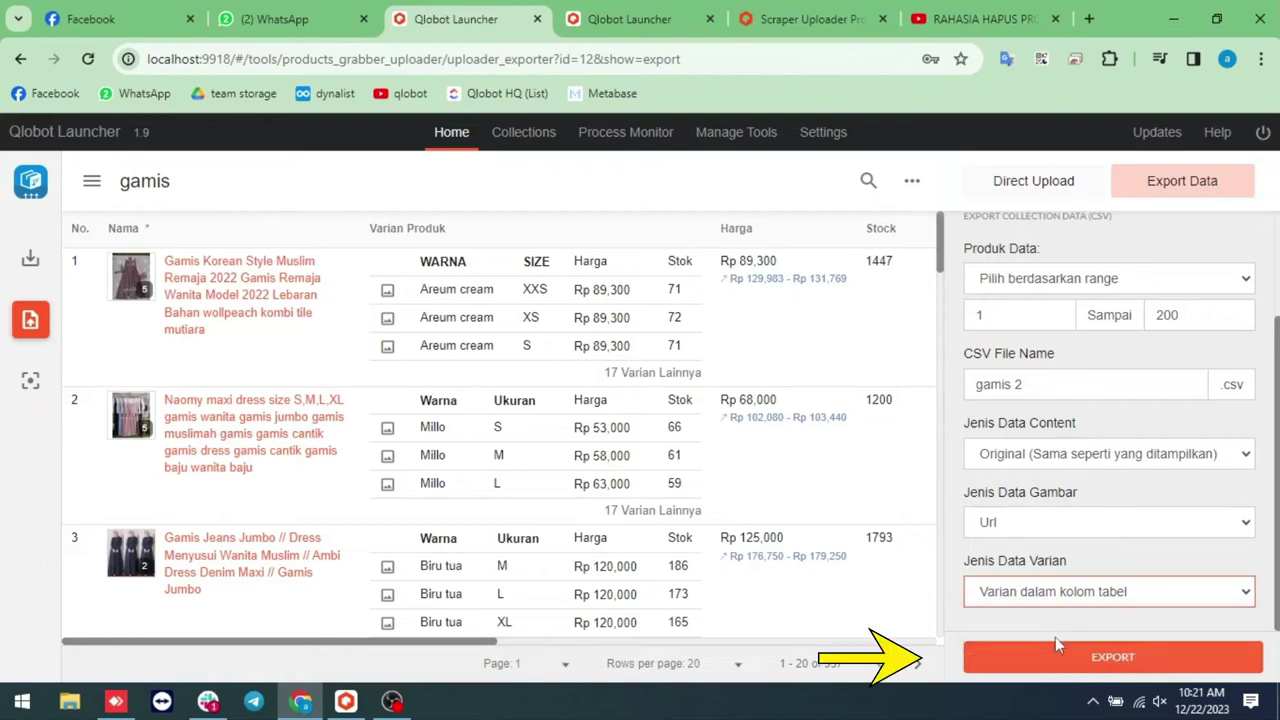
- Export the collection data and open the downloaded gamis 2.csv in Excel
left_click(1063, 655)
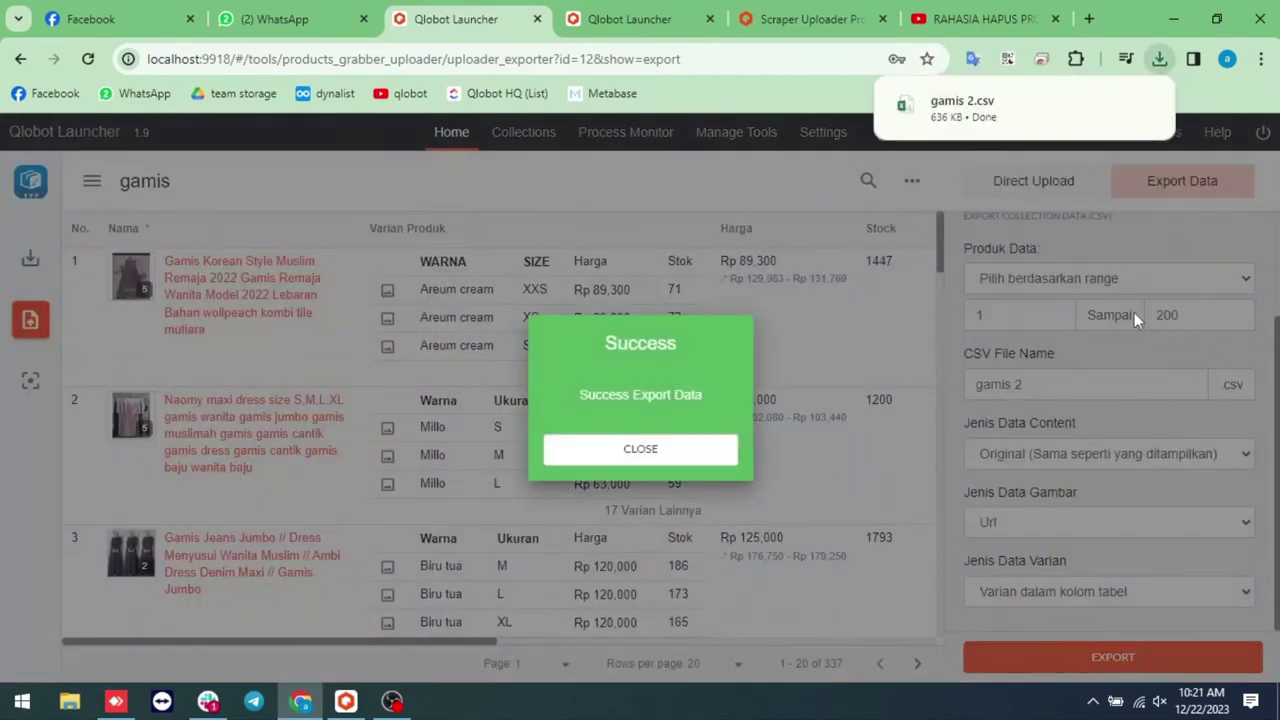
left_click(687, 456)
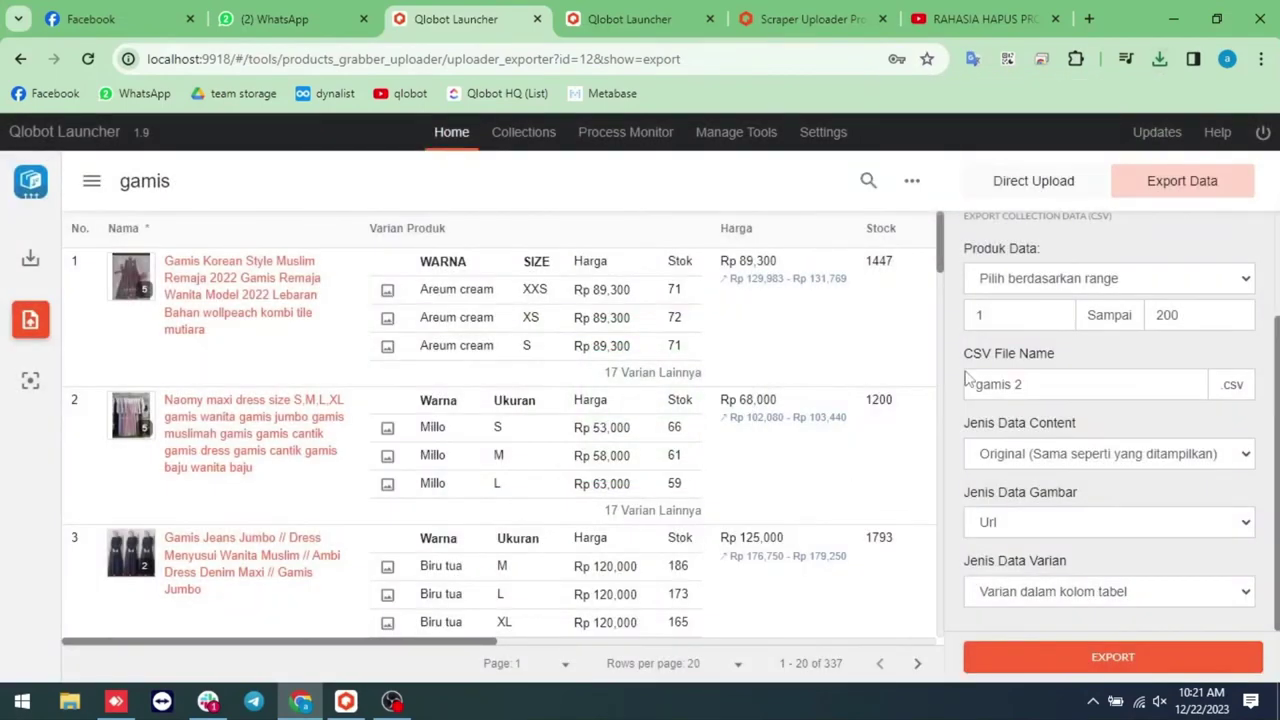
left_click(1163, 62)
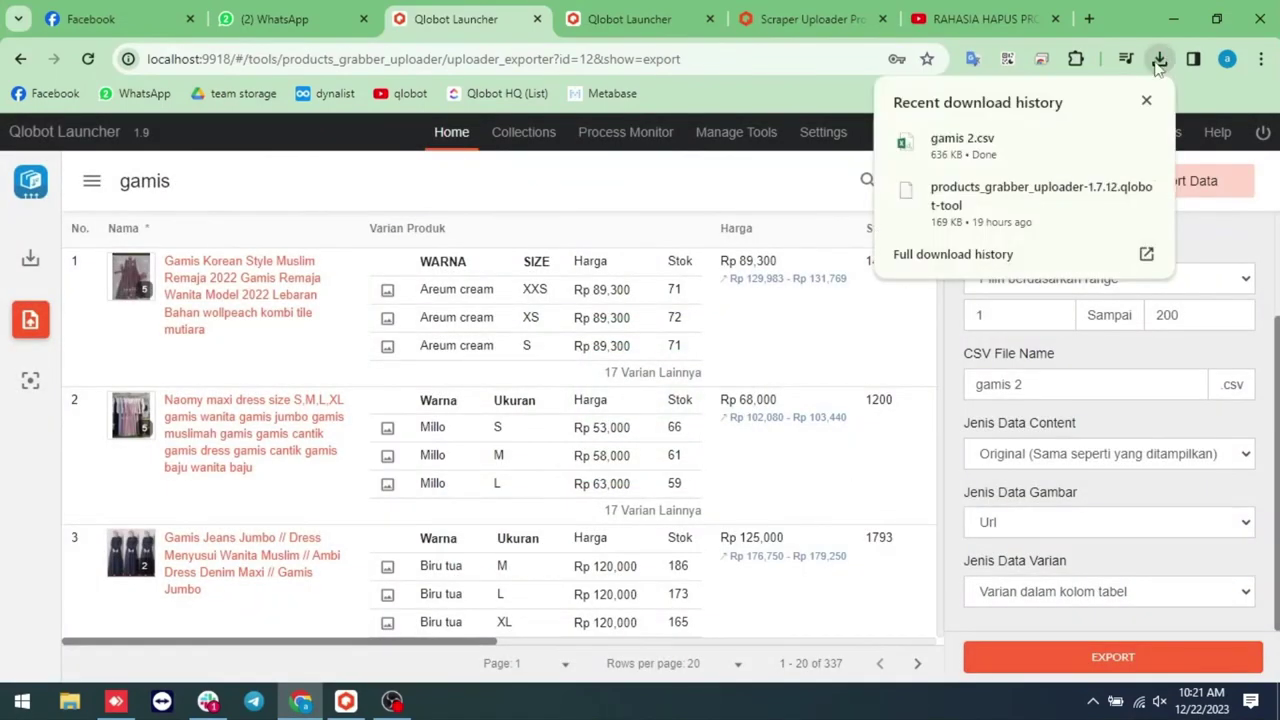
left_click(960, 146)
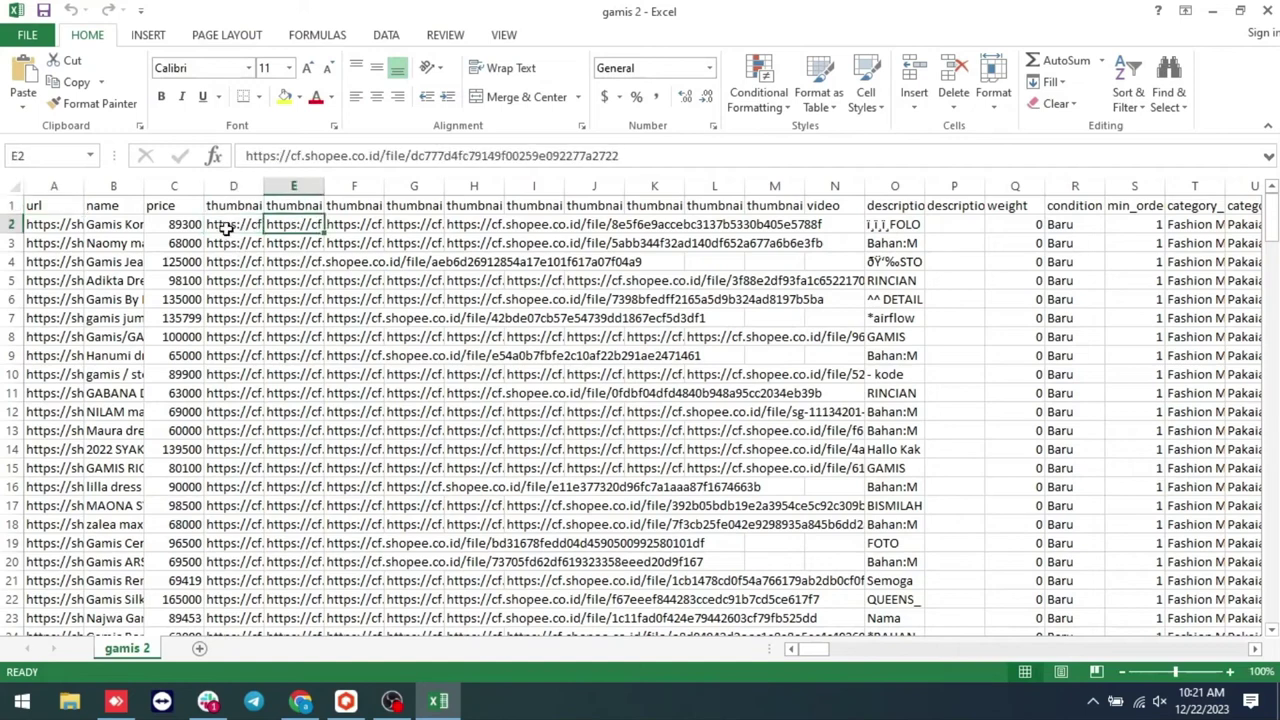
- Compare the first product's price in the CSV with the gamis collection in Qlobot, and examine the remaining exported columns in Excel
left_click(228, 228)
left_click(160, 224)
left_click(300, 701)
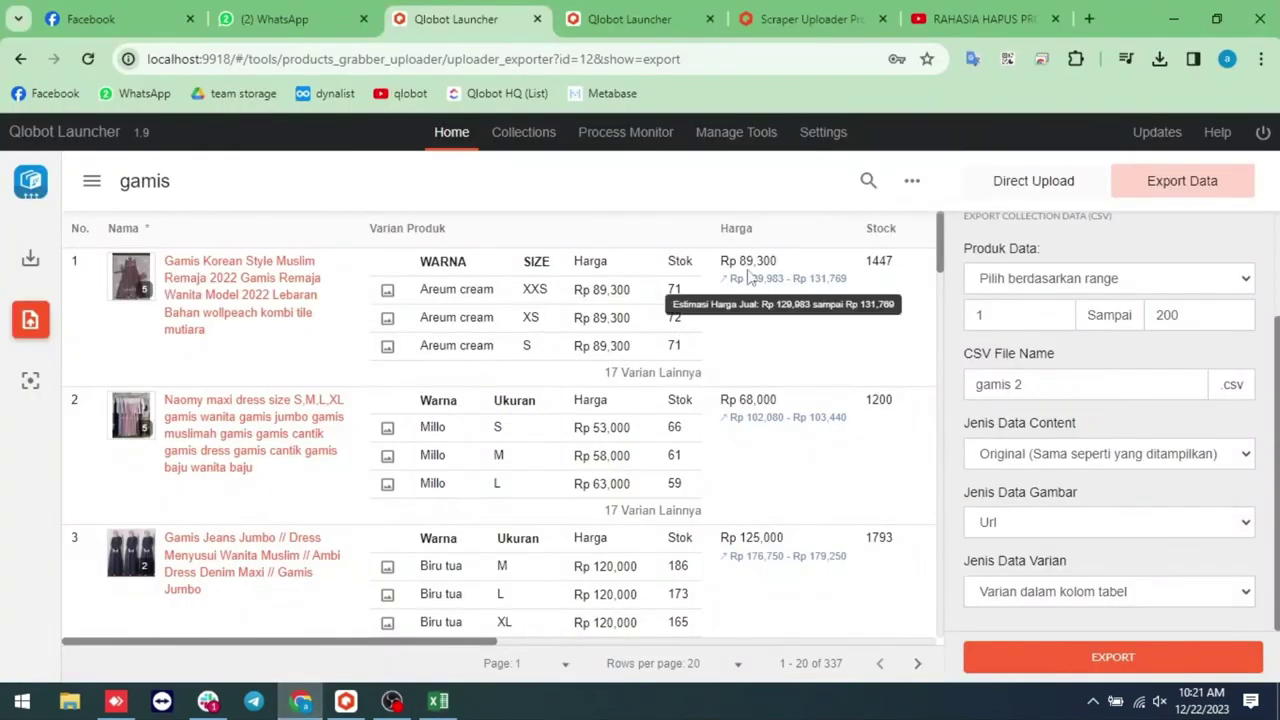
left_click(438, 701)
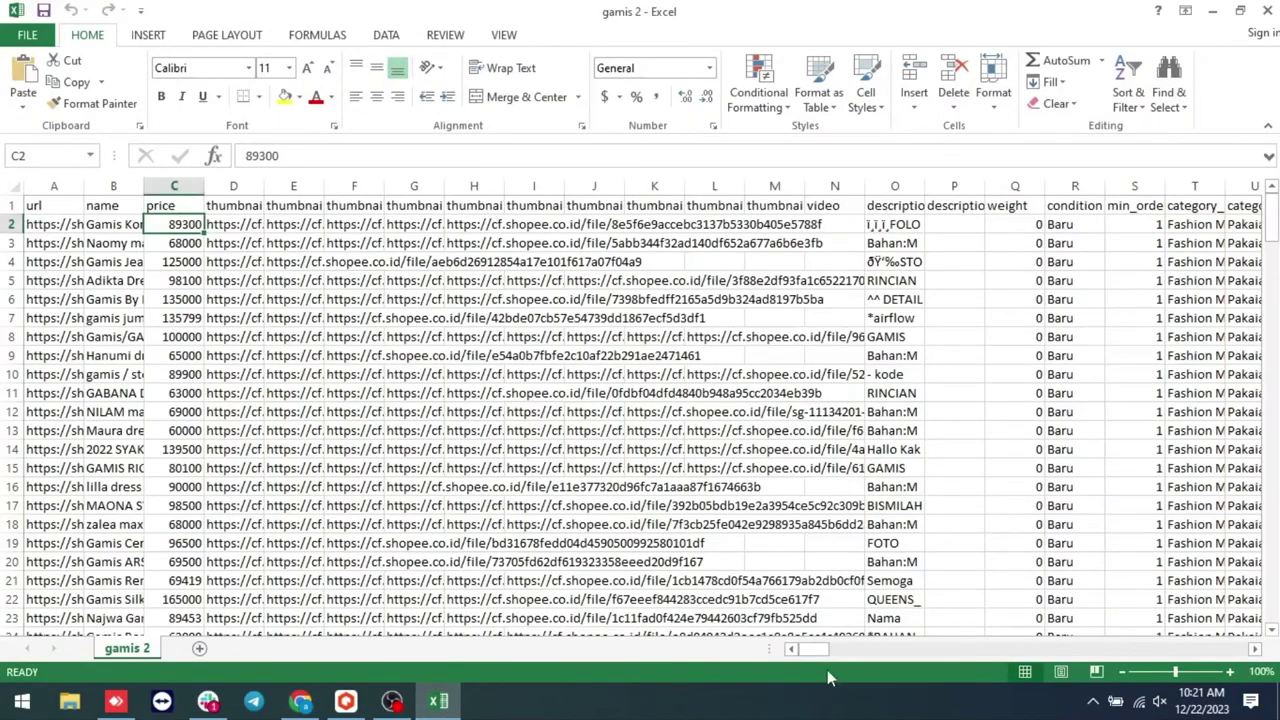
left_click_drag(818, 651, 958, 657)
left_click_drag(1014, 649, 820, 672)
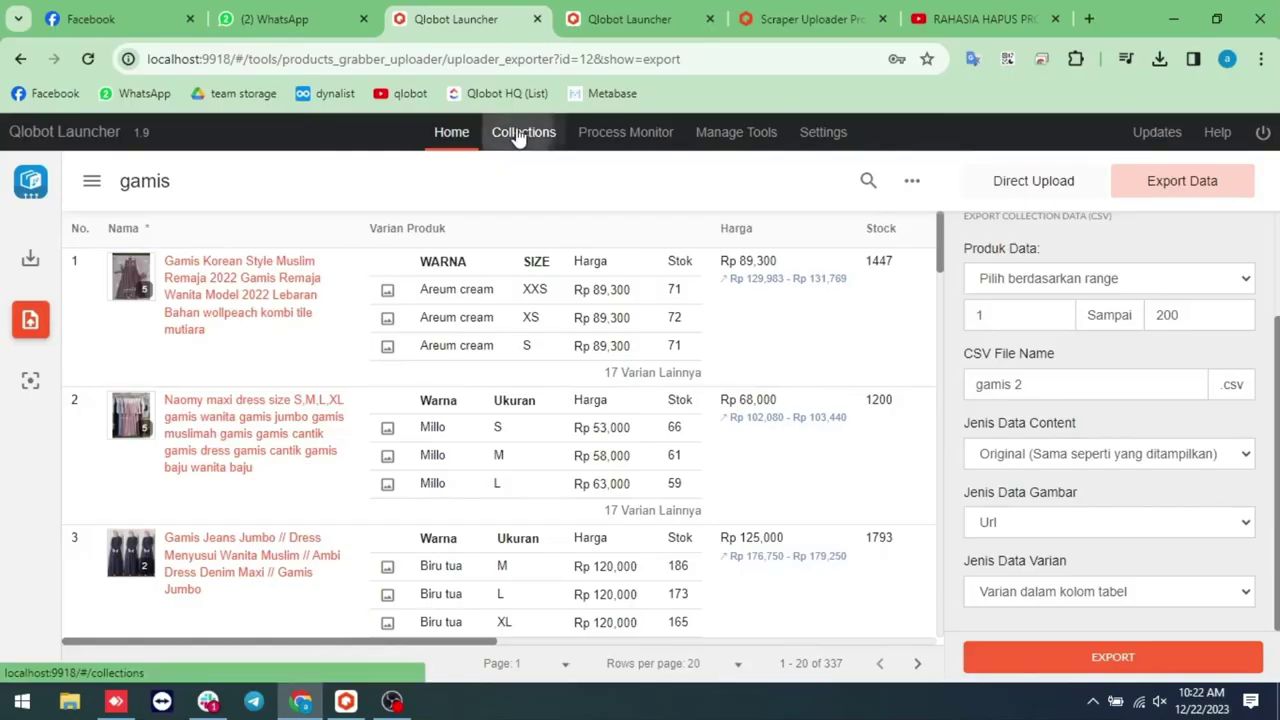
- Start a collection import from Qlobot's Data Collections page, keeping File CSV as the import source
left_click(521, 134)
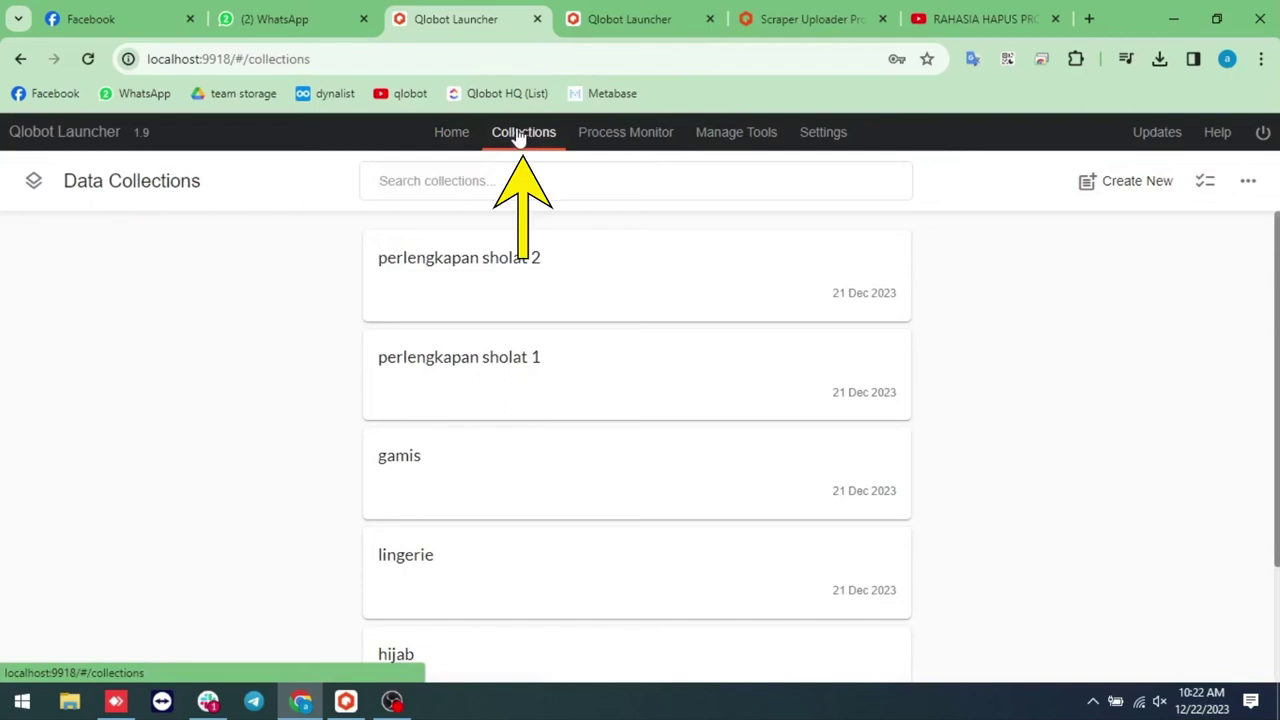
left_click(1034, 370)
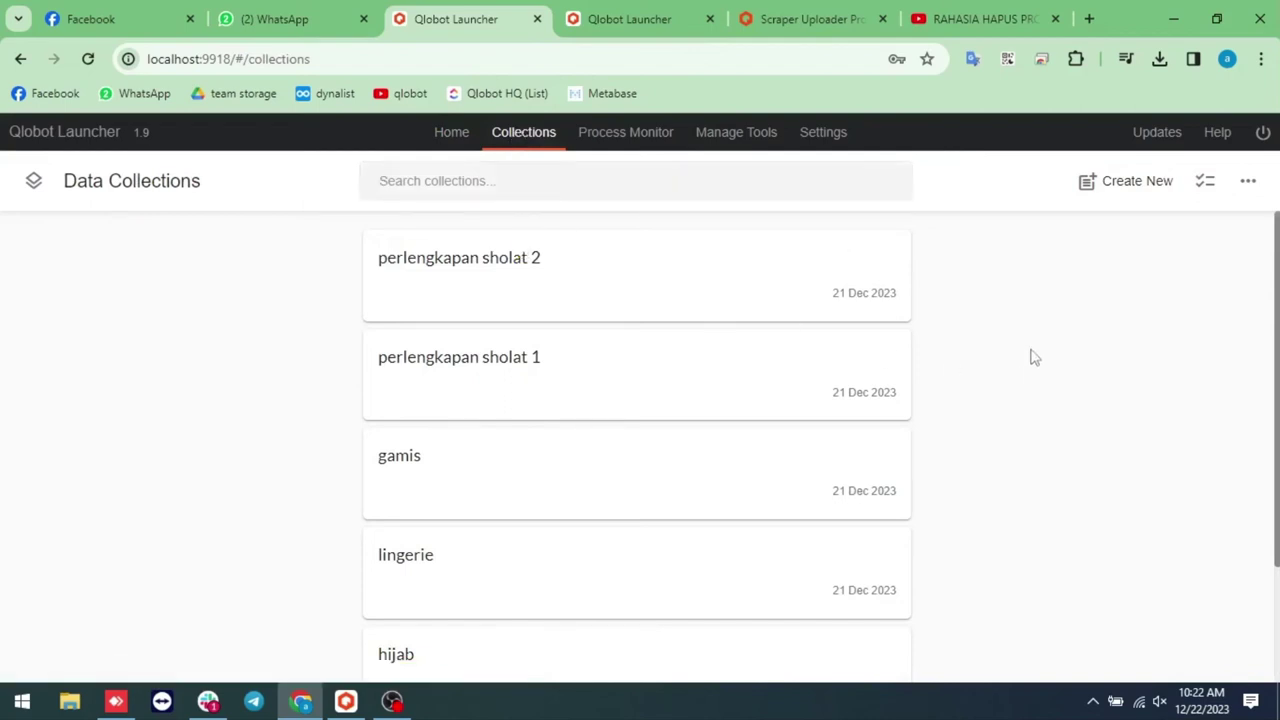
left_click(1249, 183)
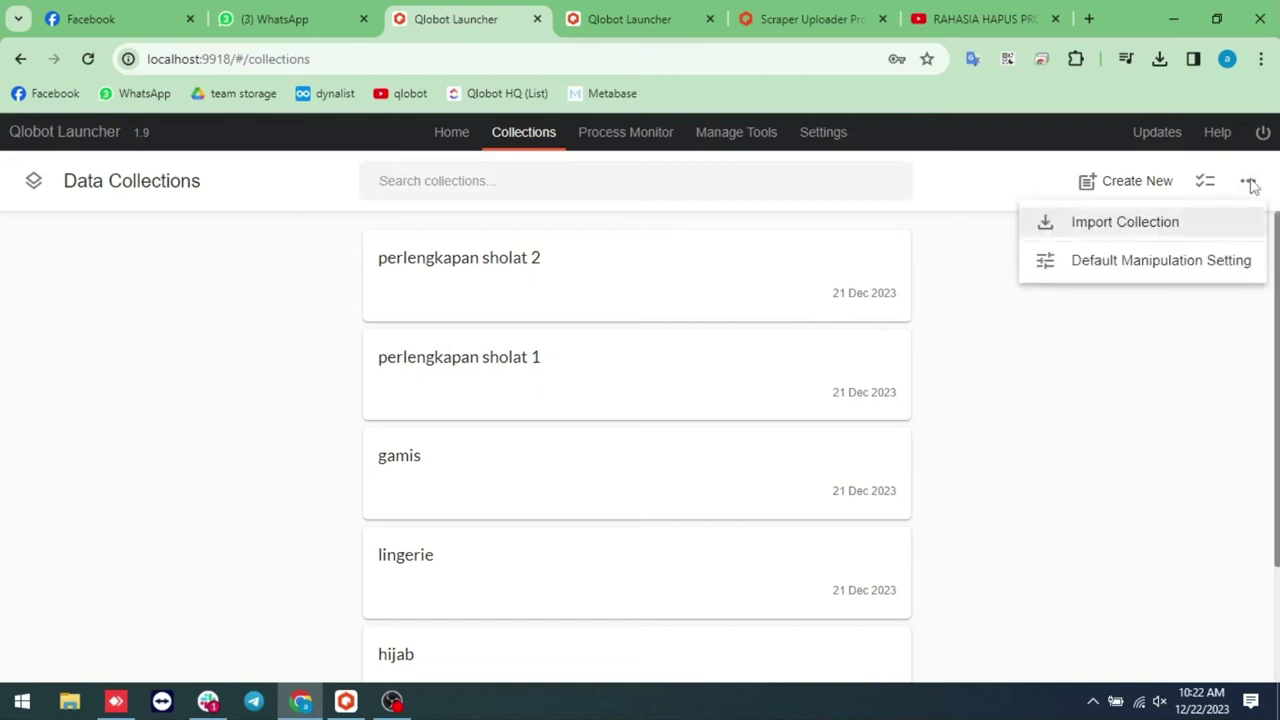
left_click(1177, 219)
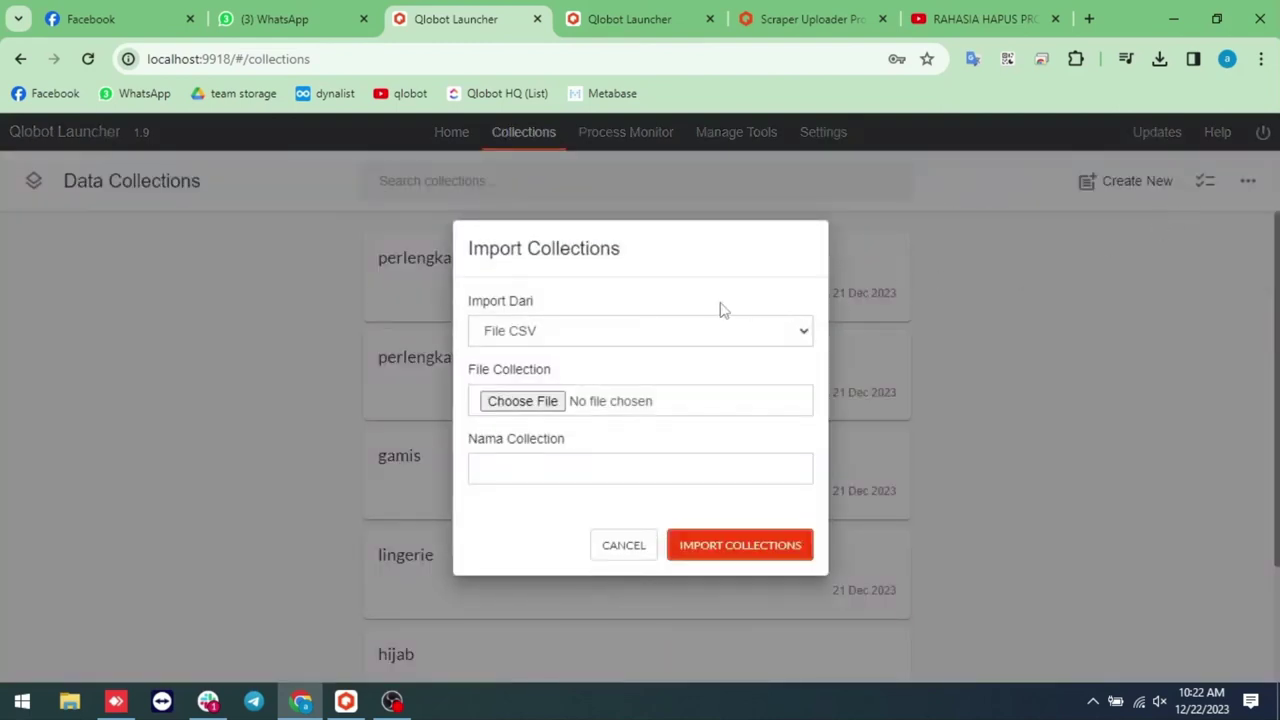
left_click(635, 331)
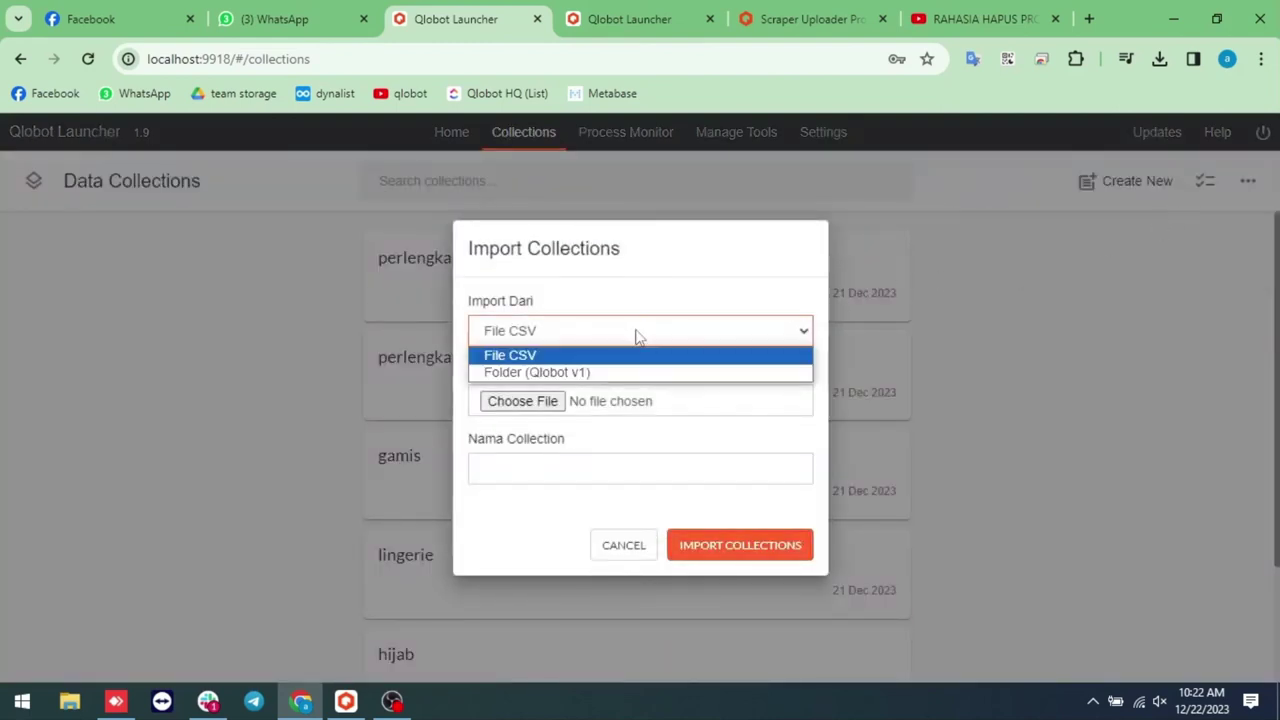
left_click(637, 337)
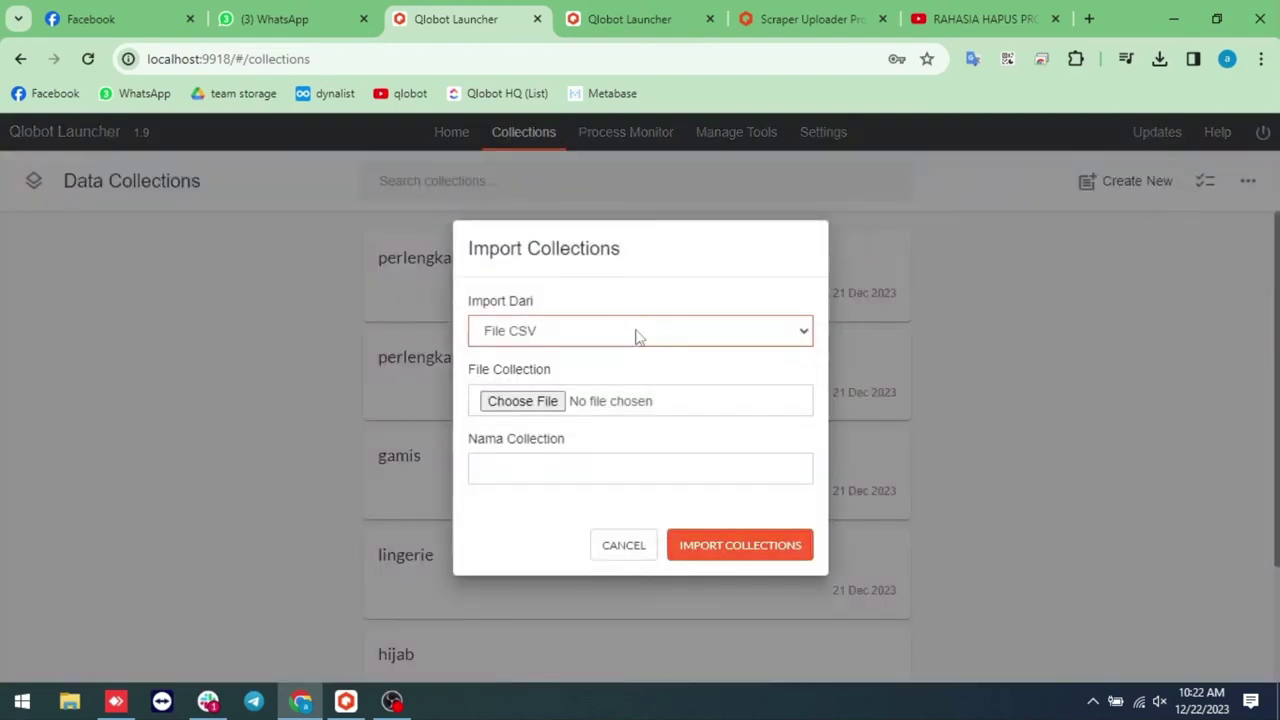
- Import gamis 2.csv from the Downloads folder as a collection named gamis 2
left_click(540, 401)
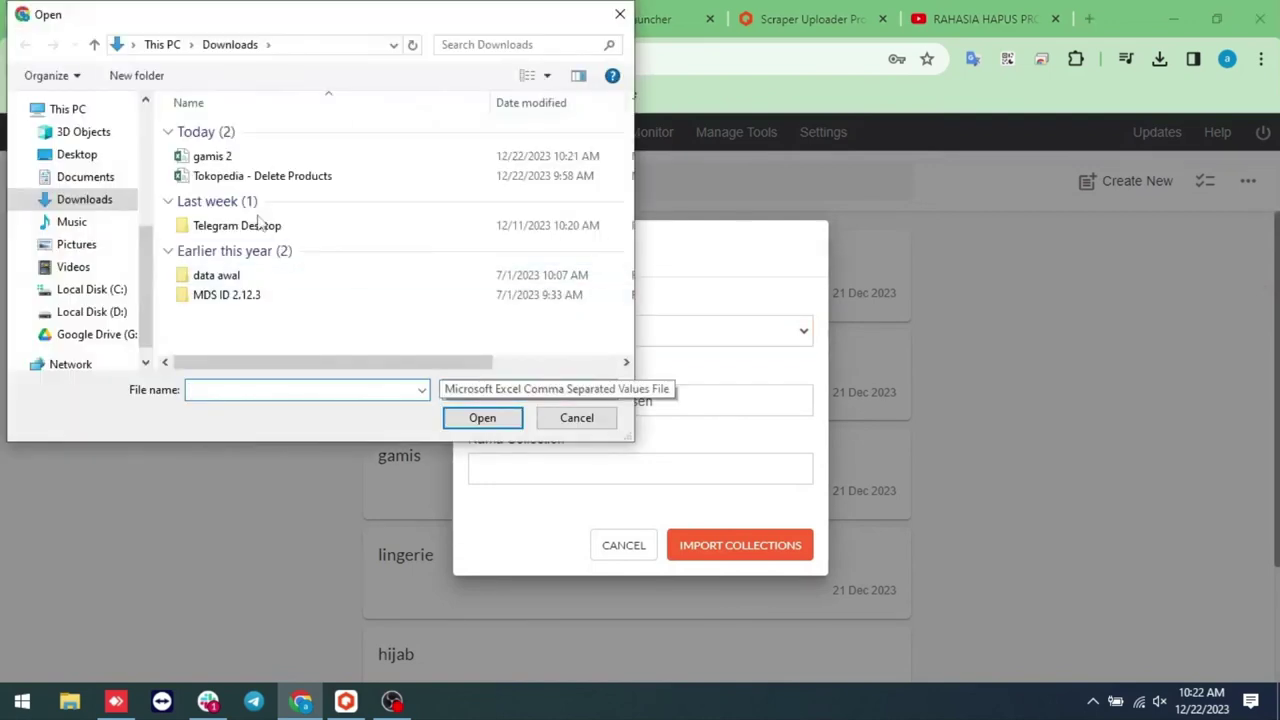
left_click(212, 156)
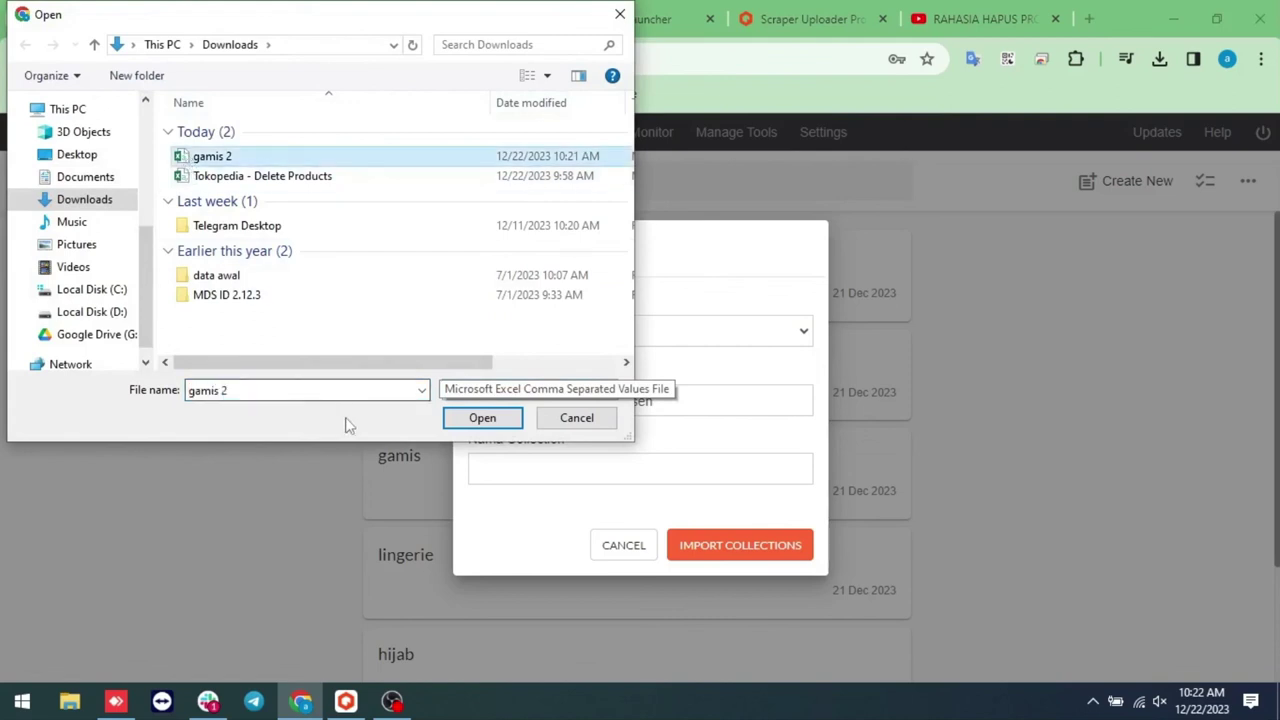
left_click(482, 418)
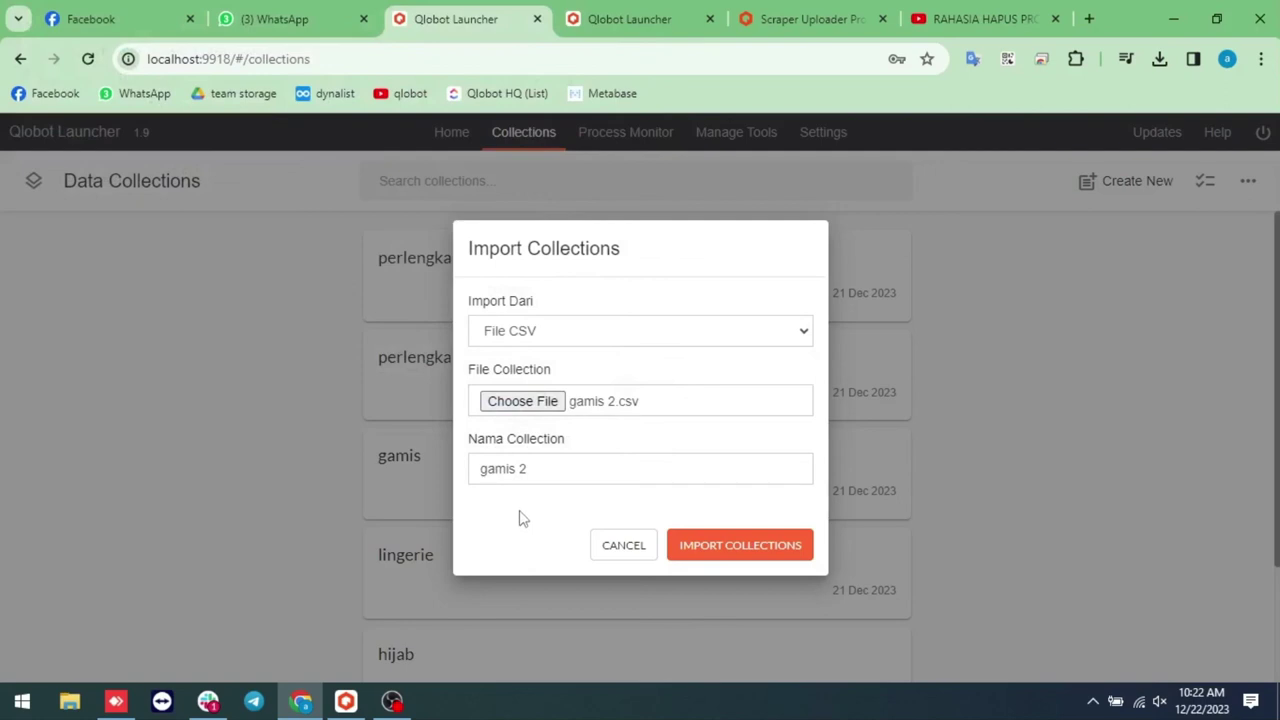
left_click(740, 548)
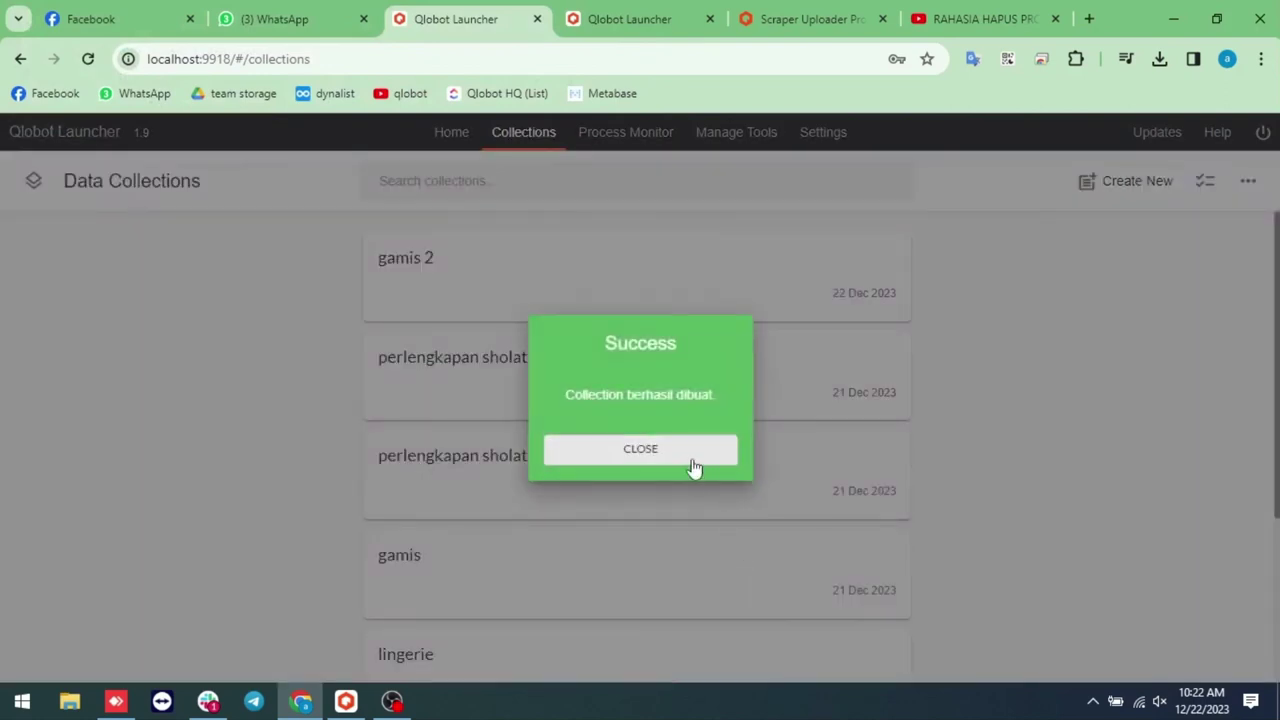
left_click(693, 467)
- Open the imported gamis 2 collection and the original gamis collection in separate browser tabs to compare them
left_click(557, 254)
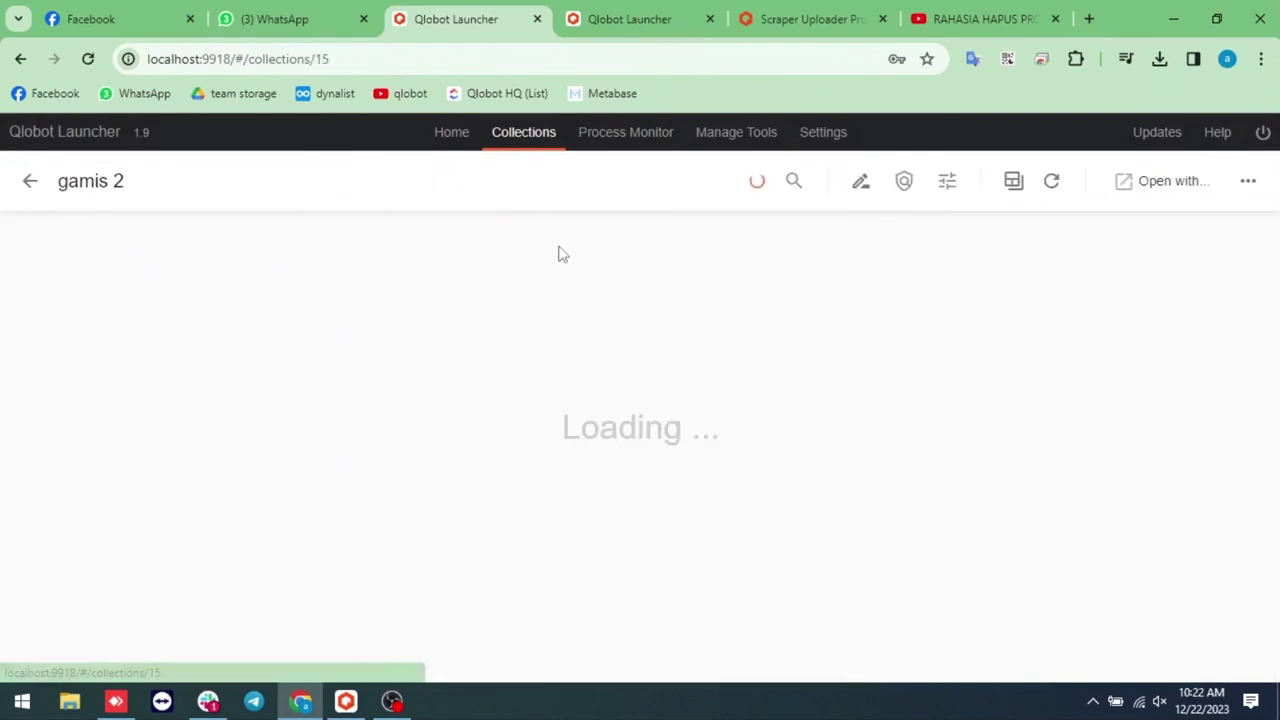
left_click(603, 19)
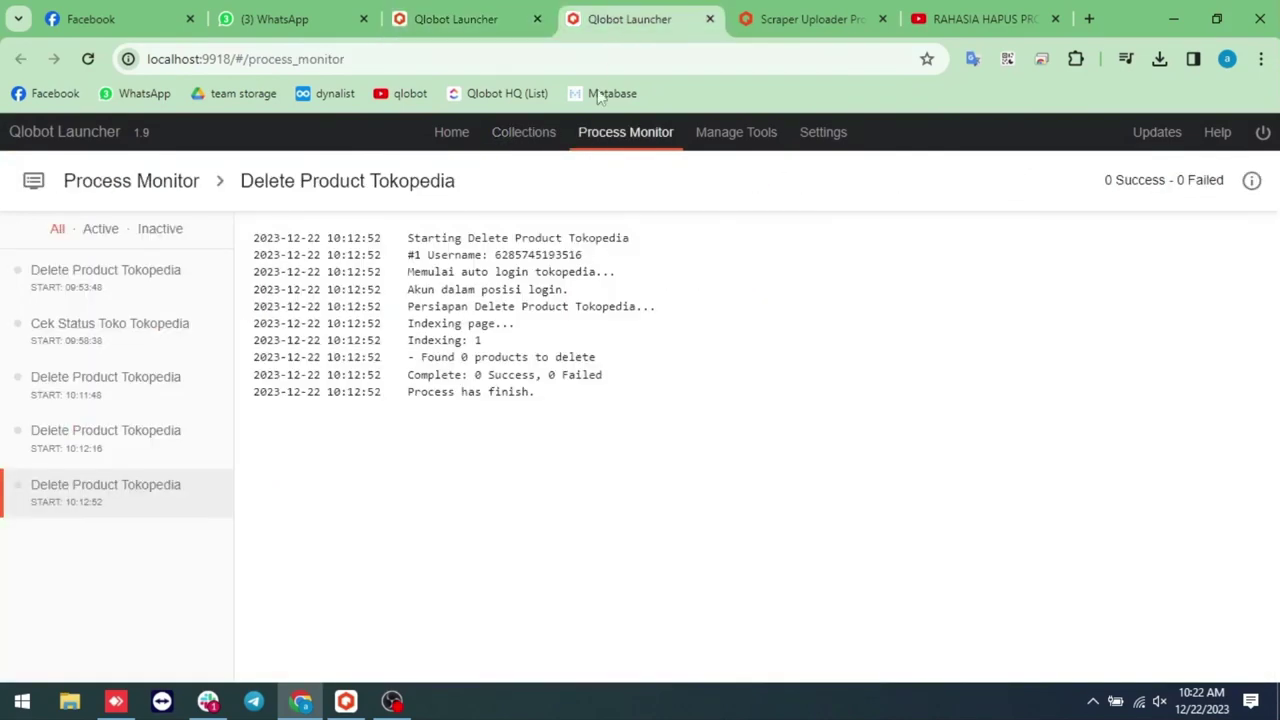
left_click(526, 135)
left_click(472, 580)
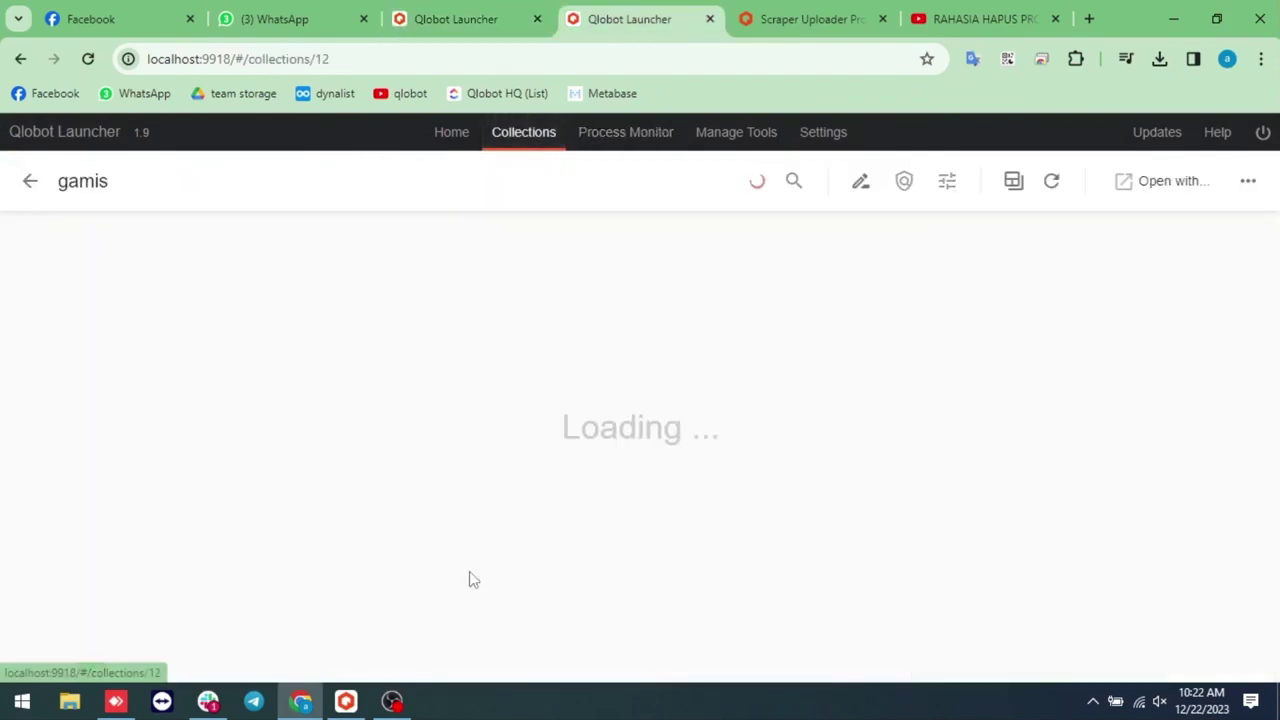
left_click(470, 19)
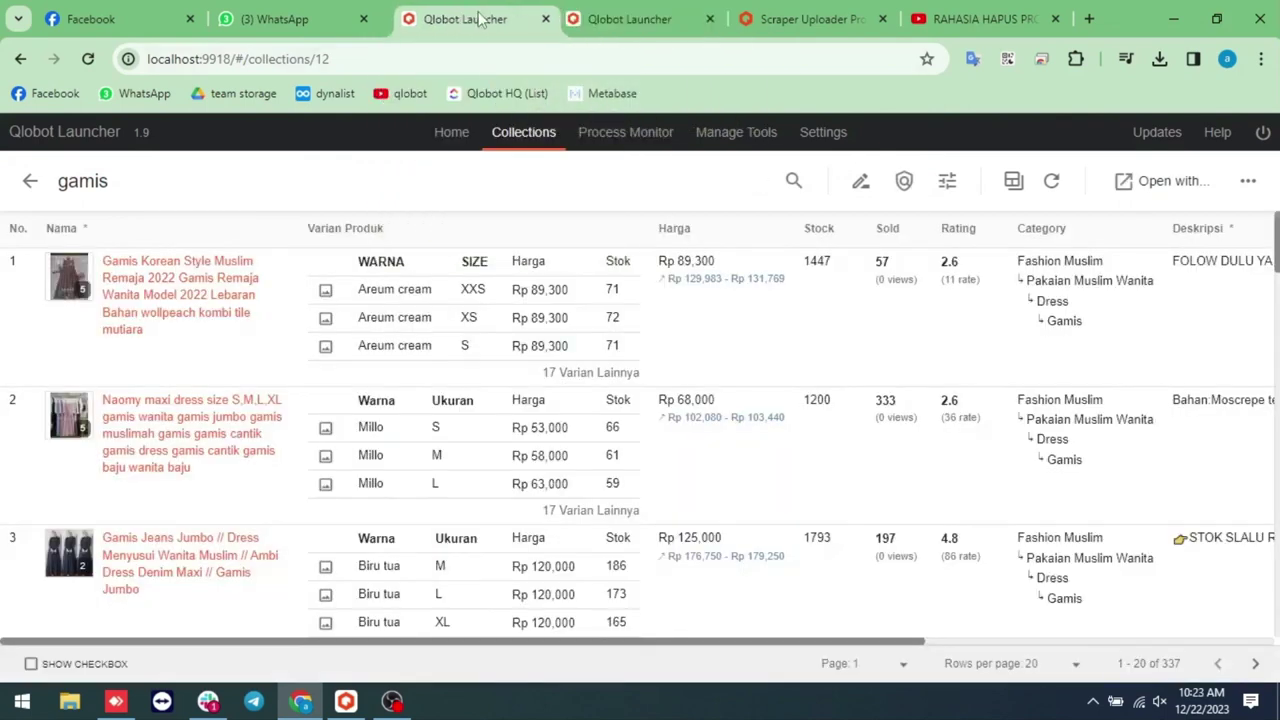